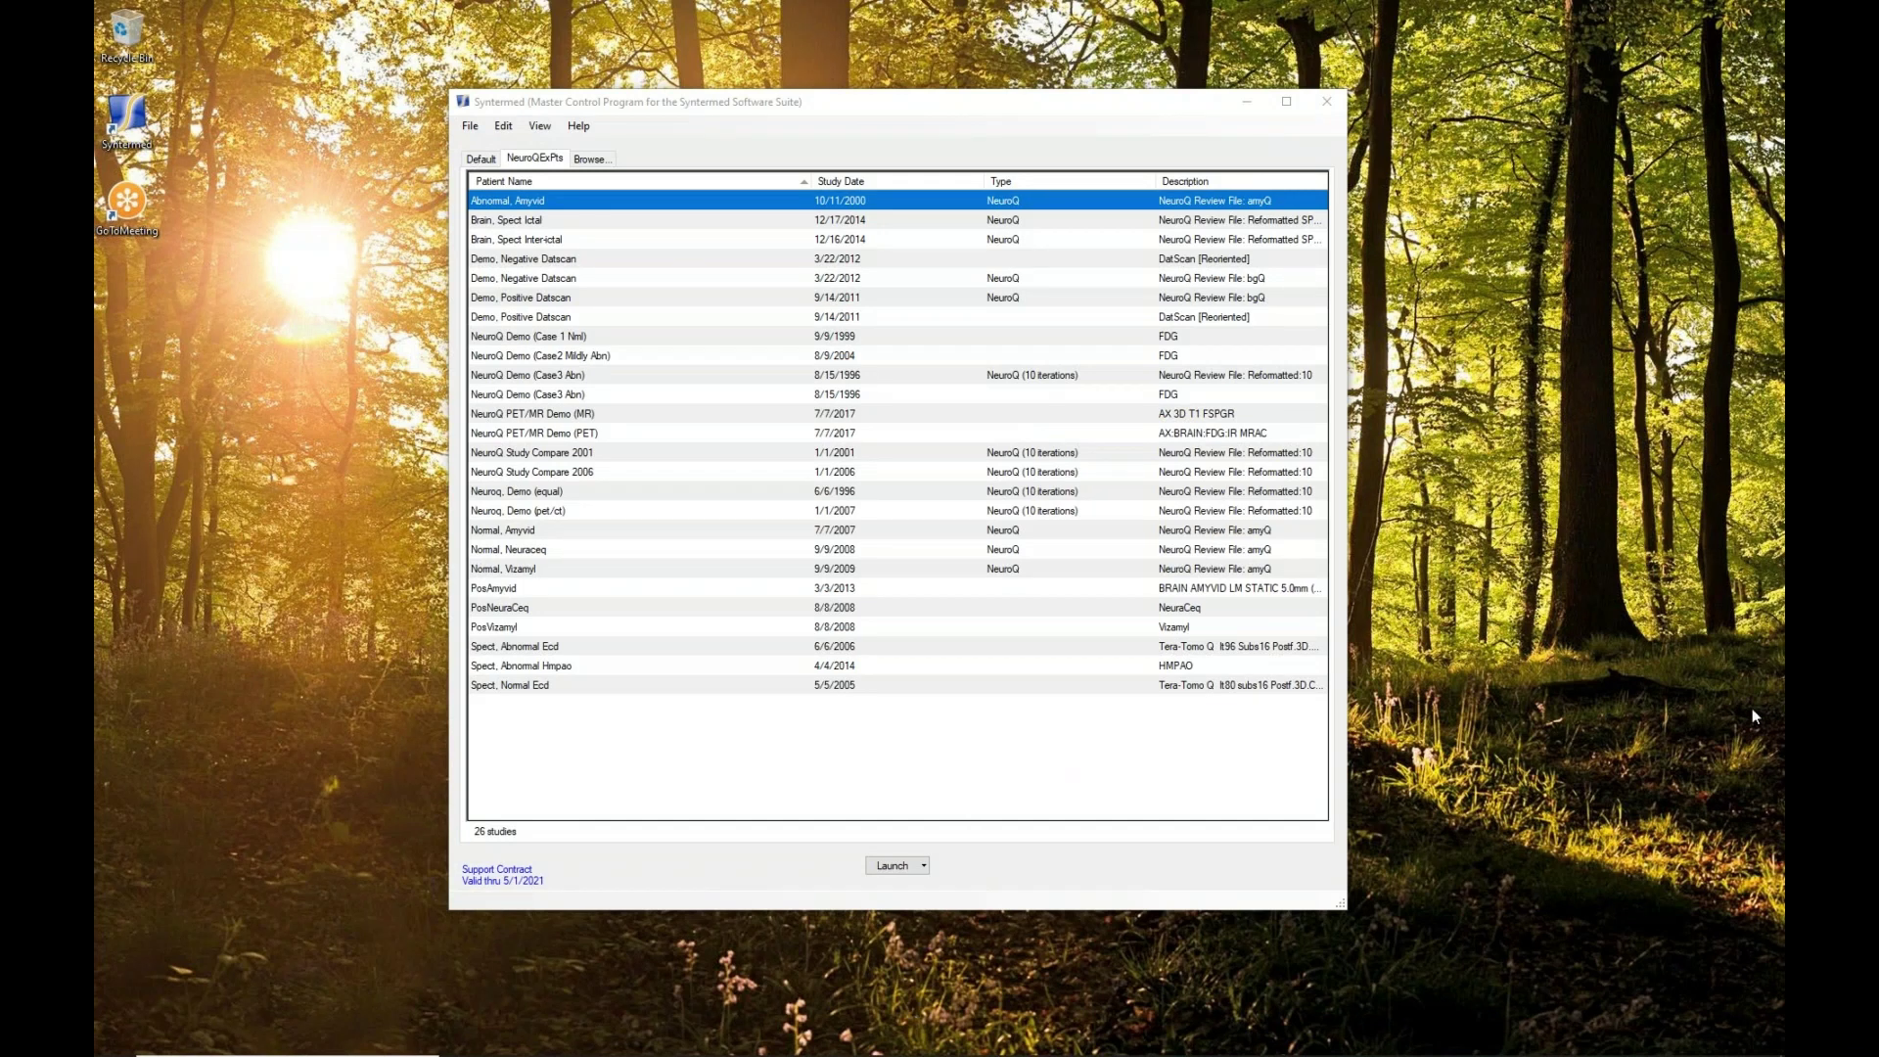
# - Launch the NeuroQ Demo (Case3 Abn) study with NeuroQ
pyautogui.click(629, 396)
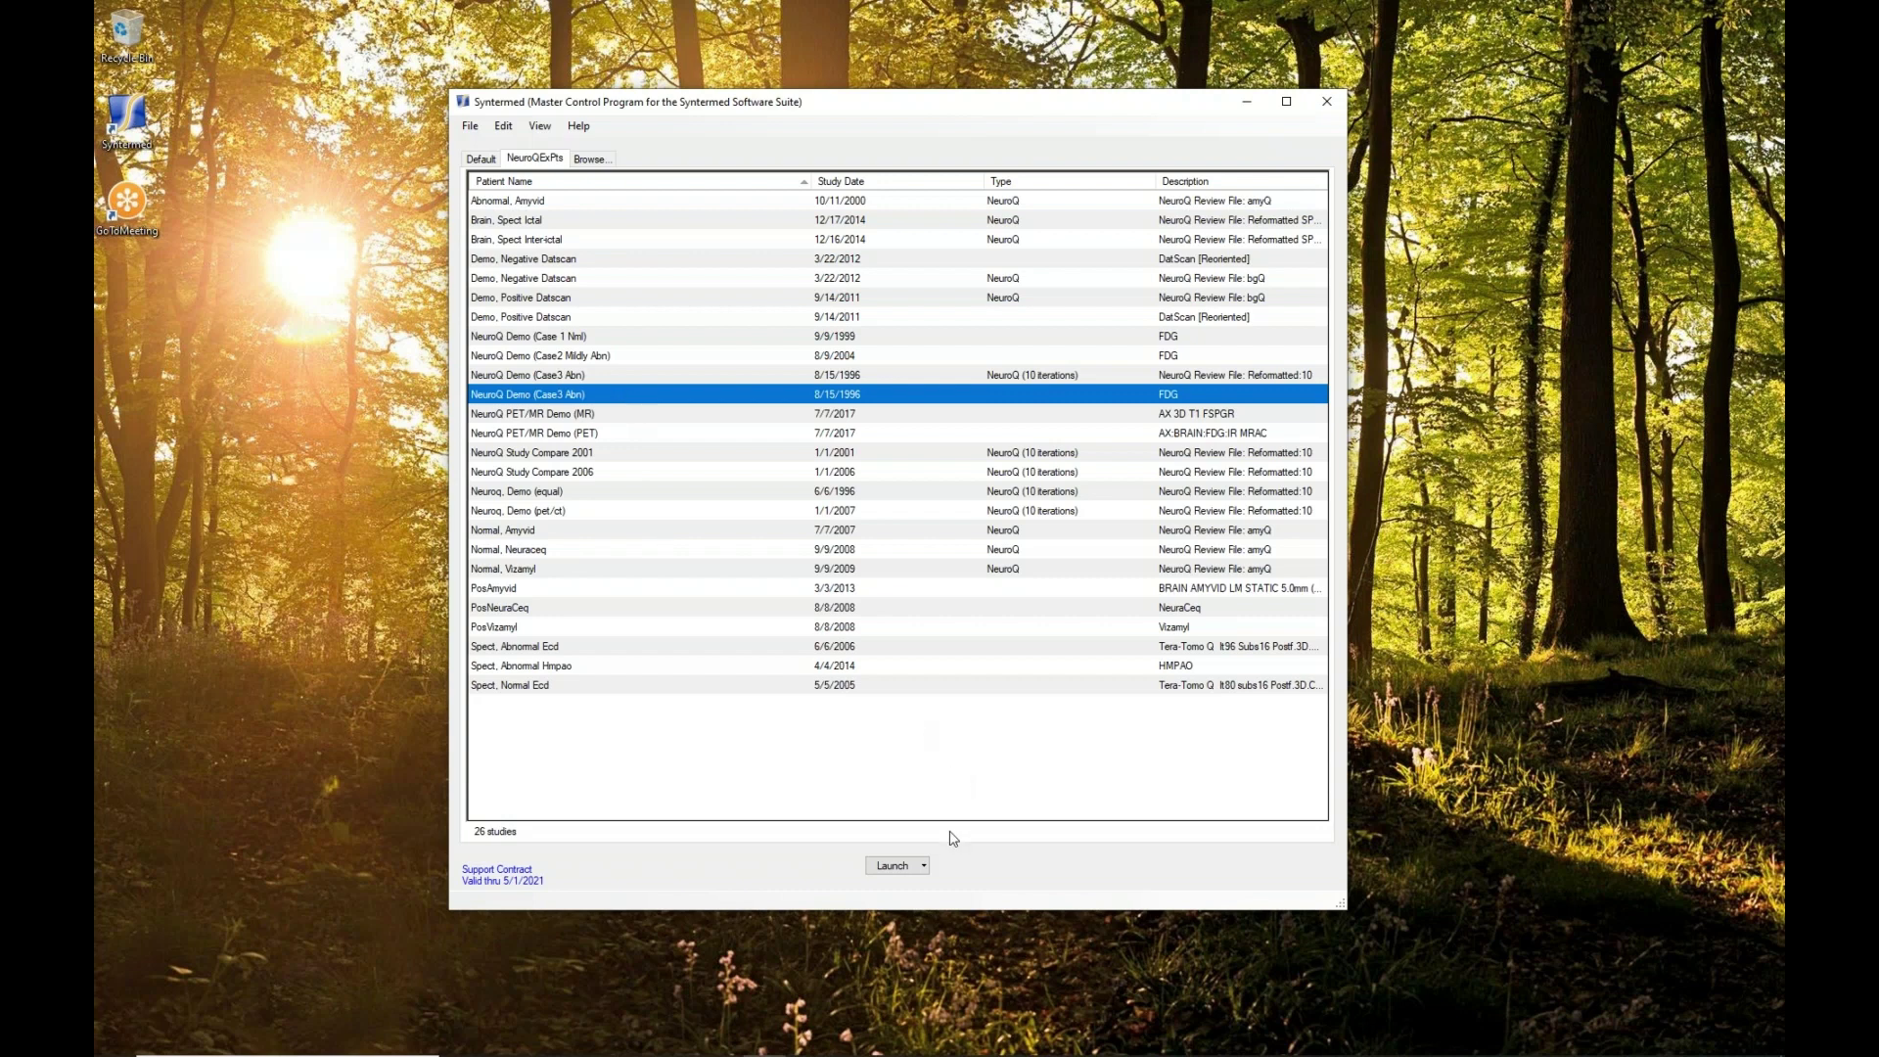
pyautogui.click(923, 869)
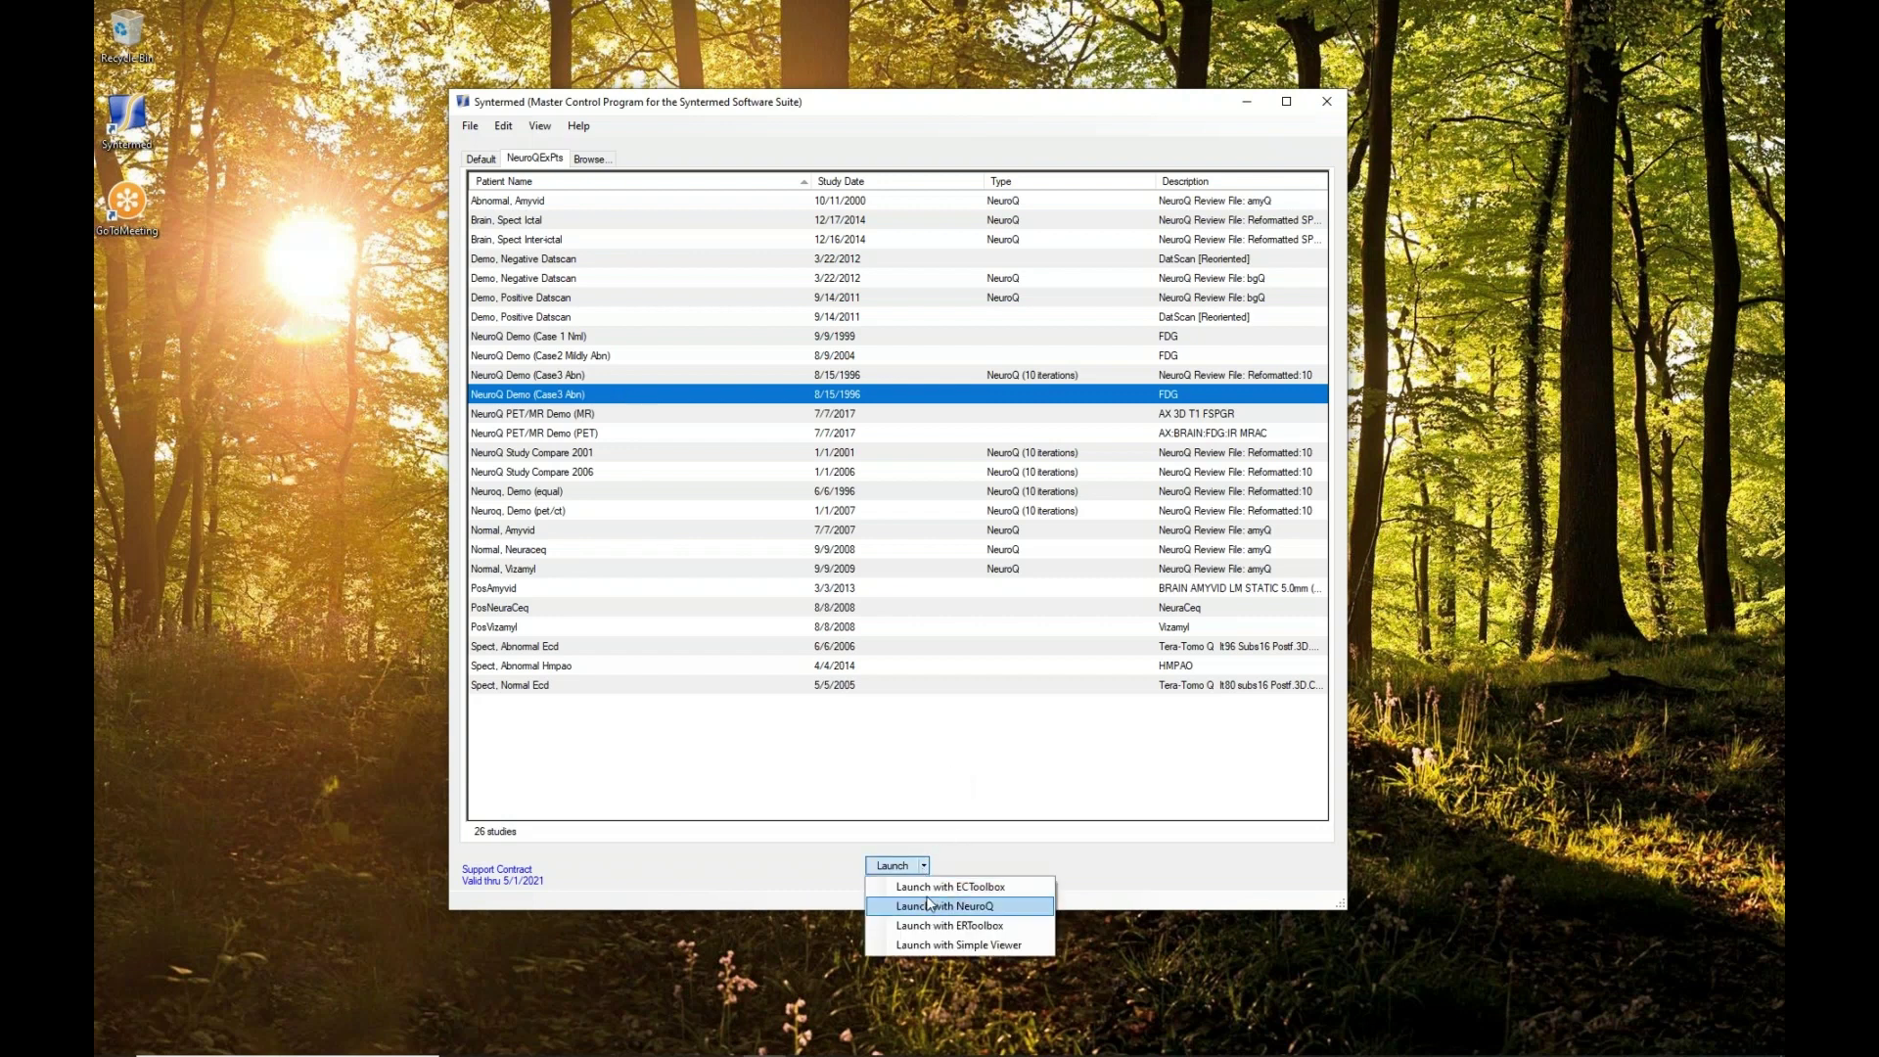
pyautogui.click(922, 906)
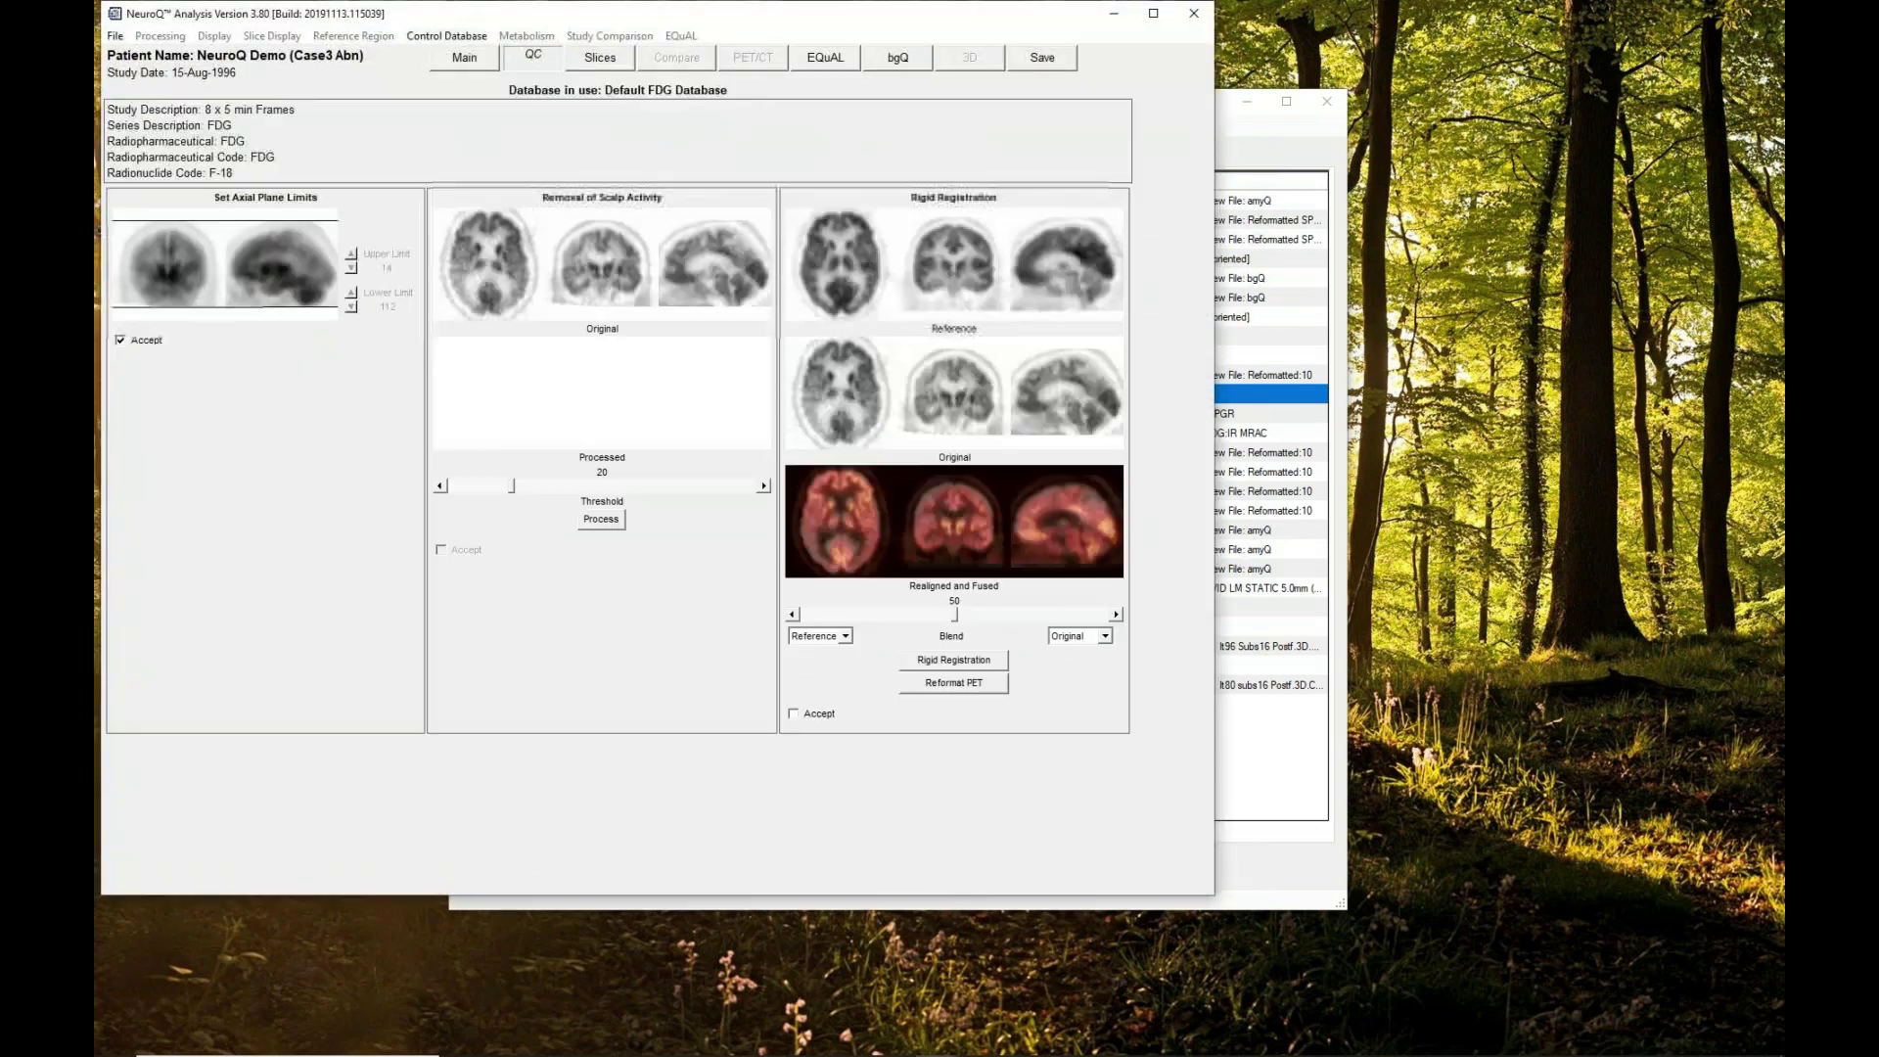
# - Drag the NeuroQ window nearer the centre of the screen
pyautogui.moveTo(638, 23); pyautogui.dragTo(819, 80)
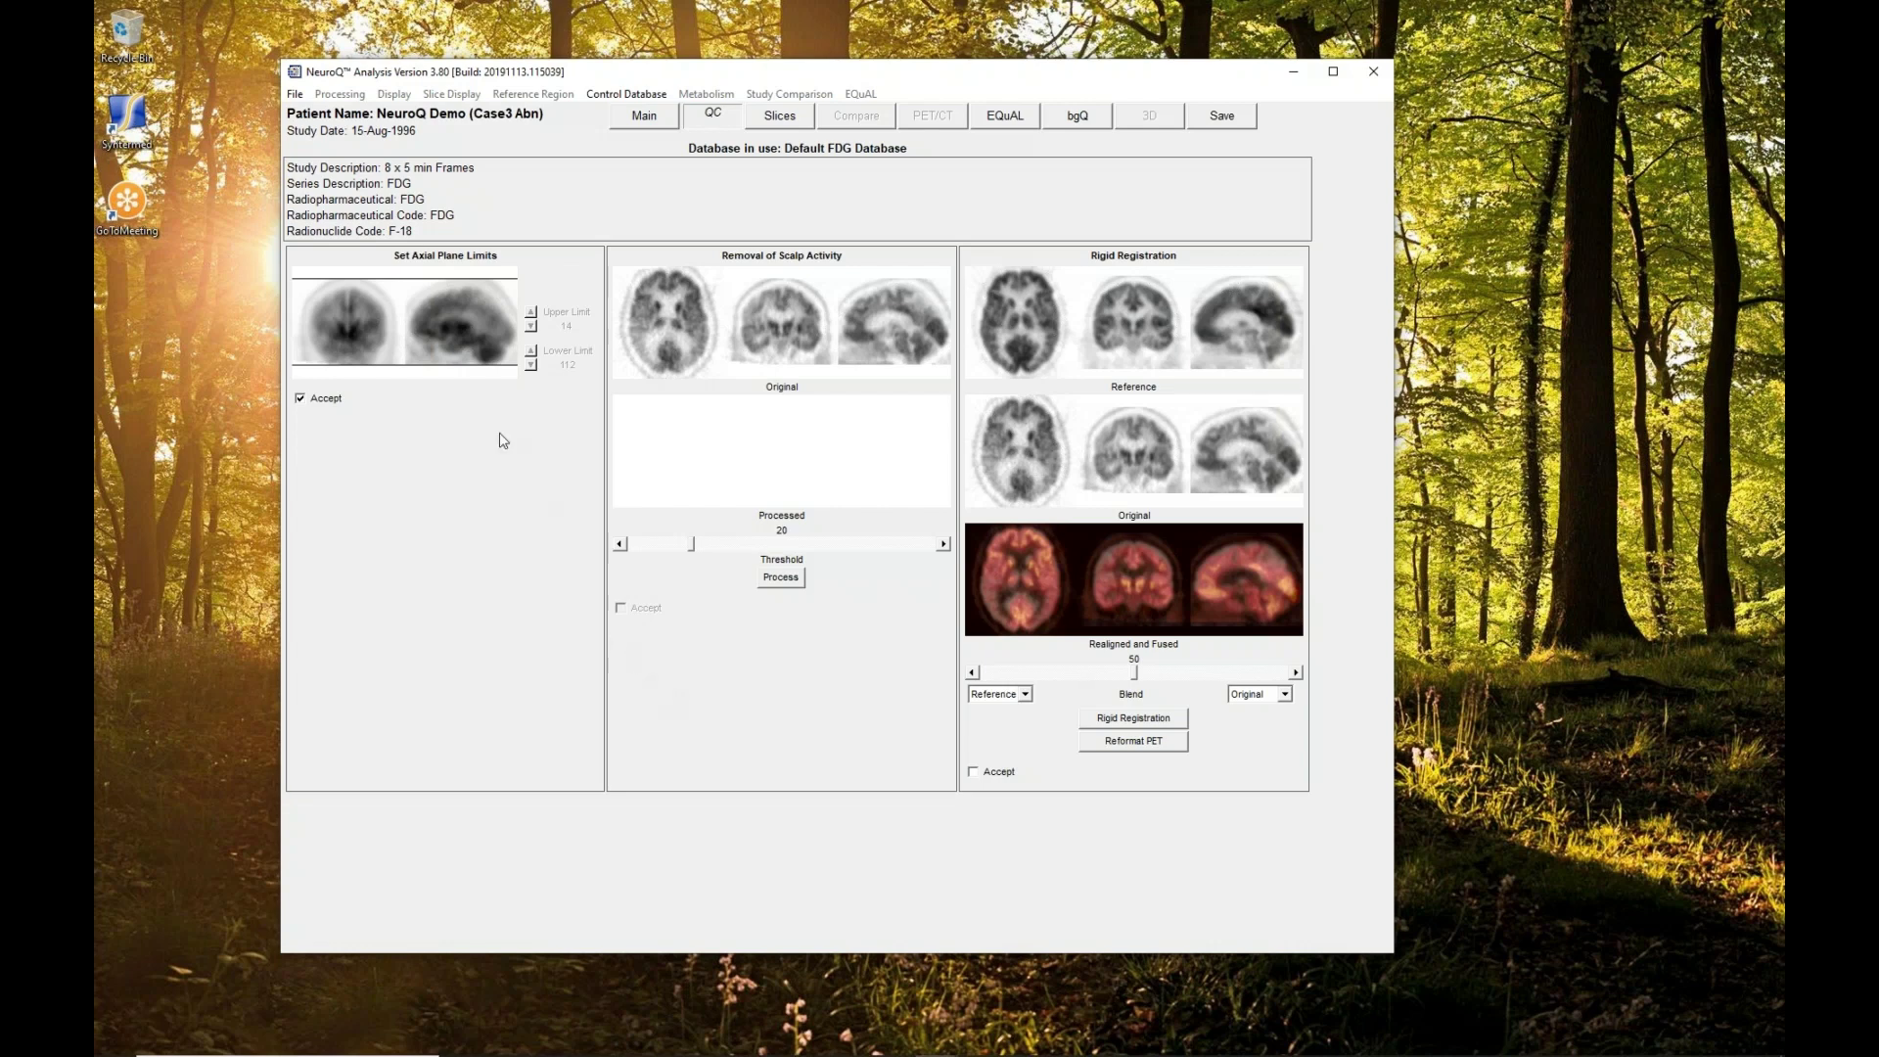
pyautogui.click(296, 94)
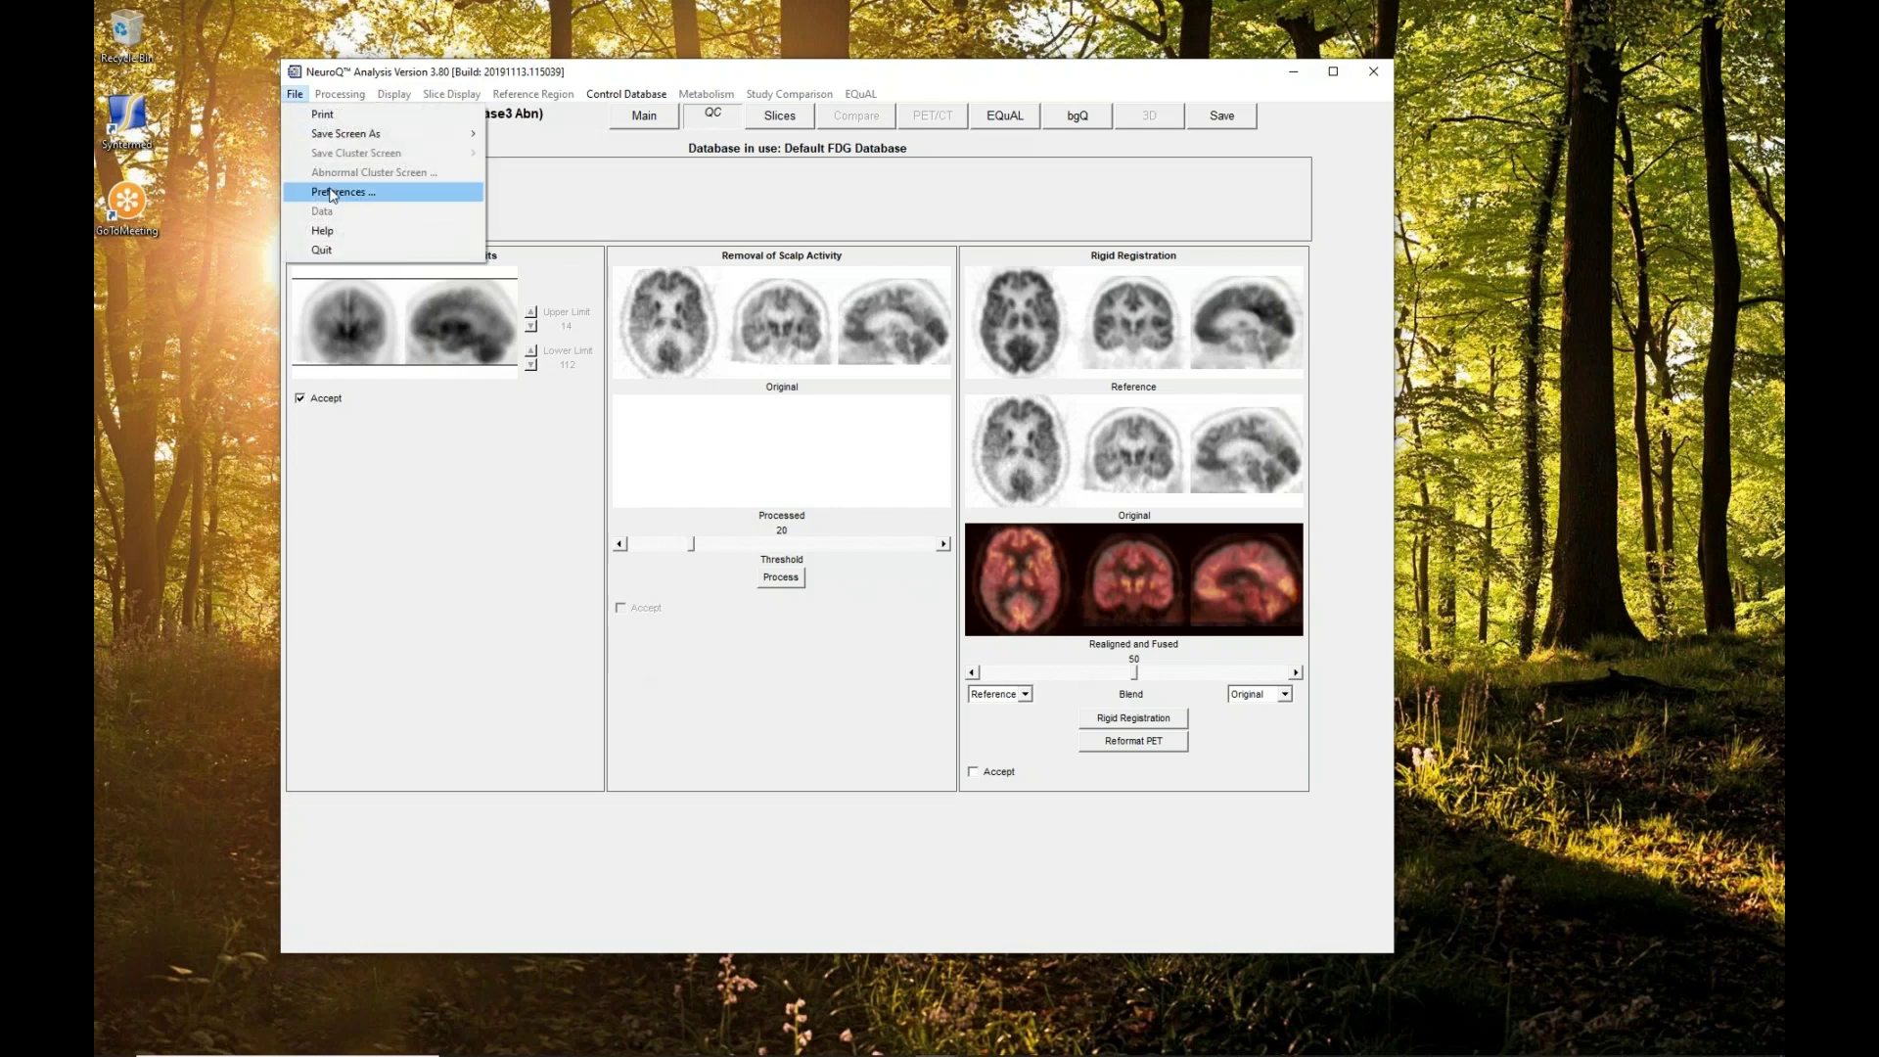
pyautogui.click(339, 192)
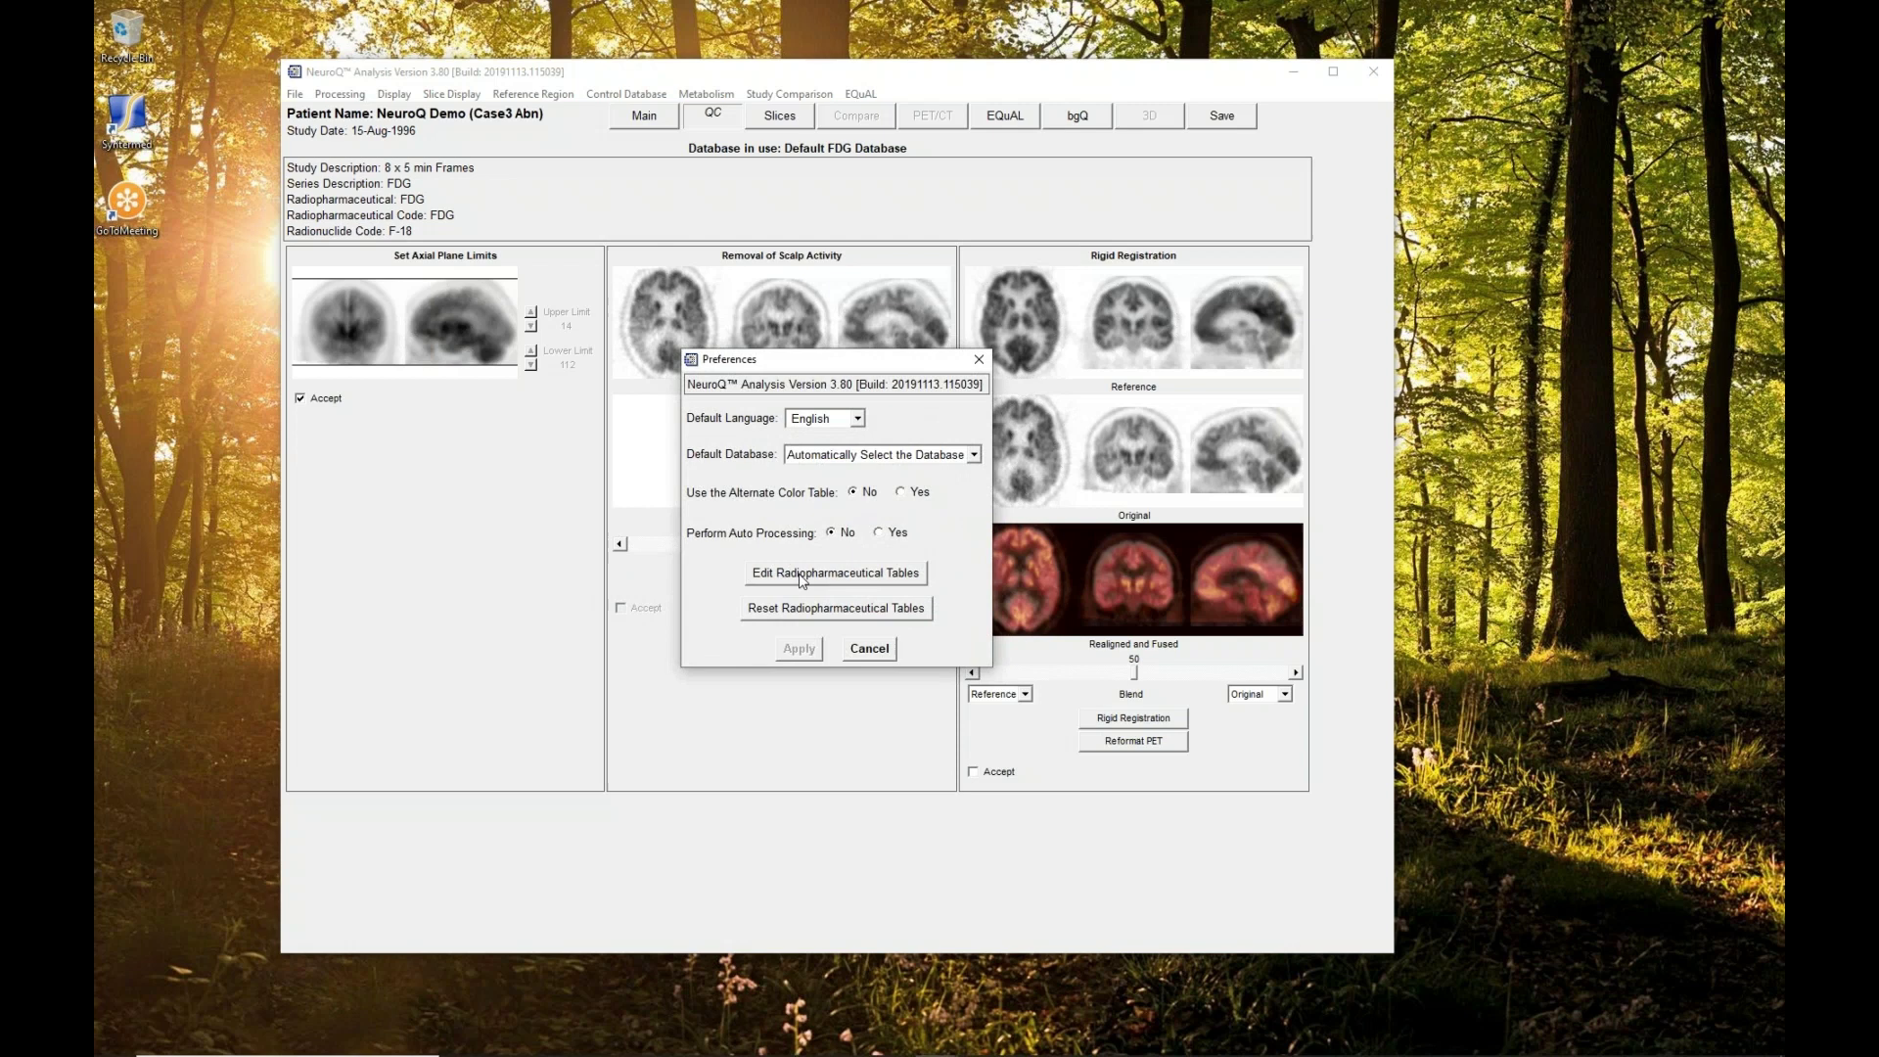
pyautogui.click(845, 585)
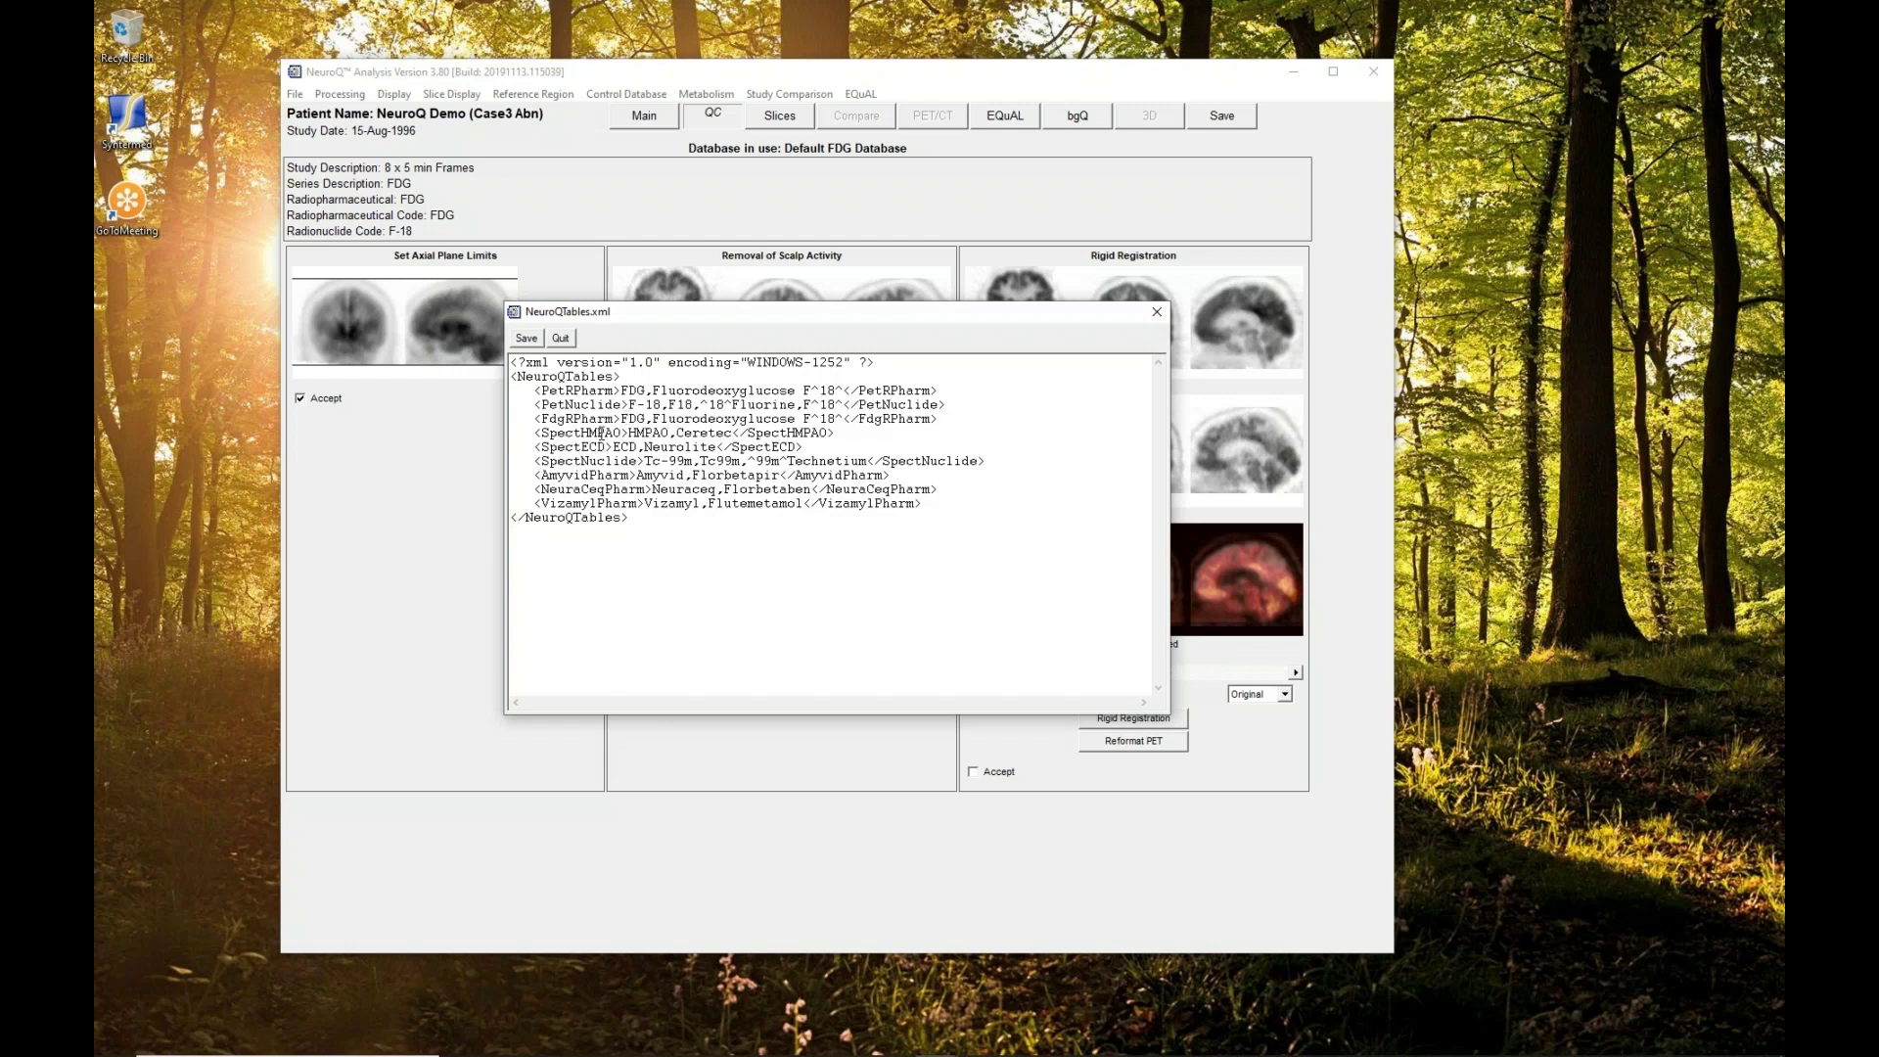
pyautogui.click(1156, 313)
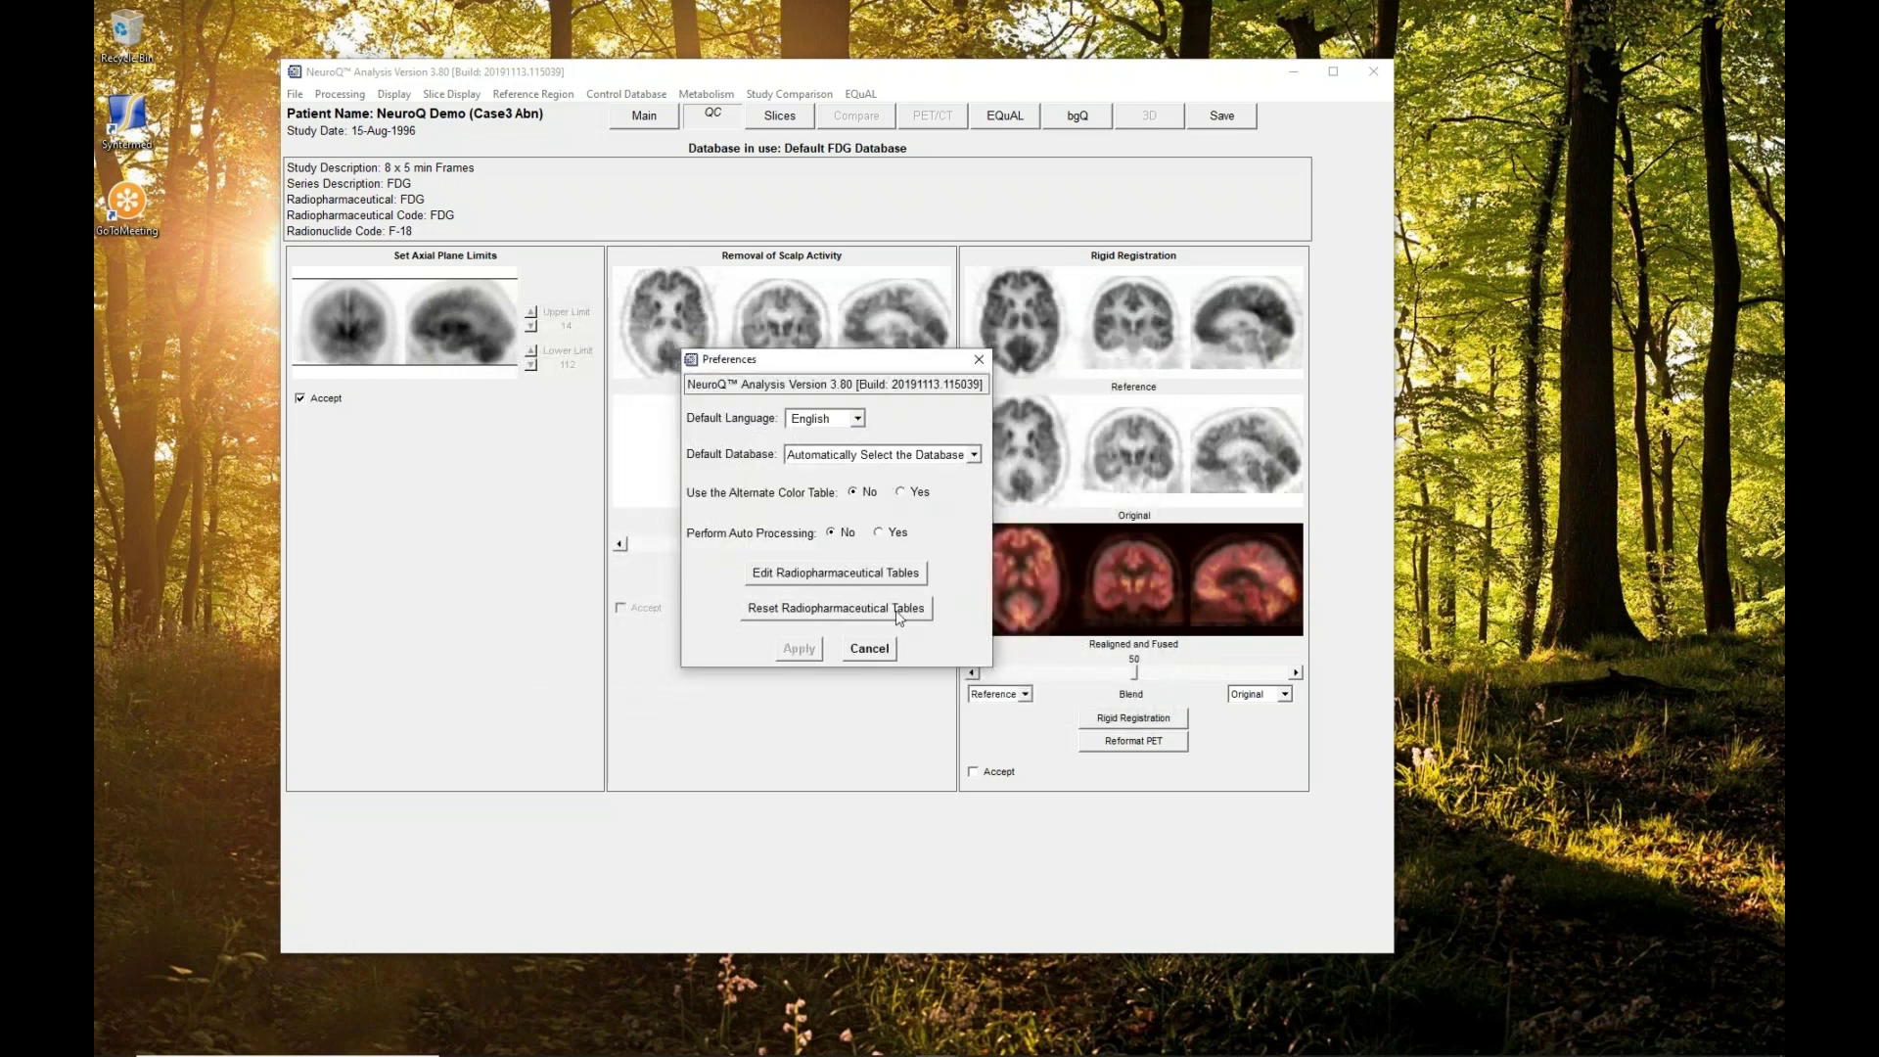
pyautogui.click(869, 648)
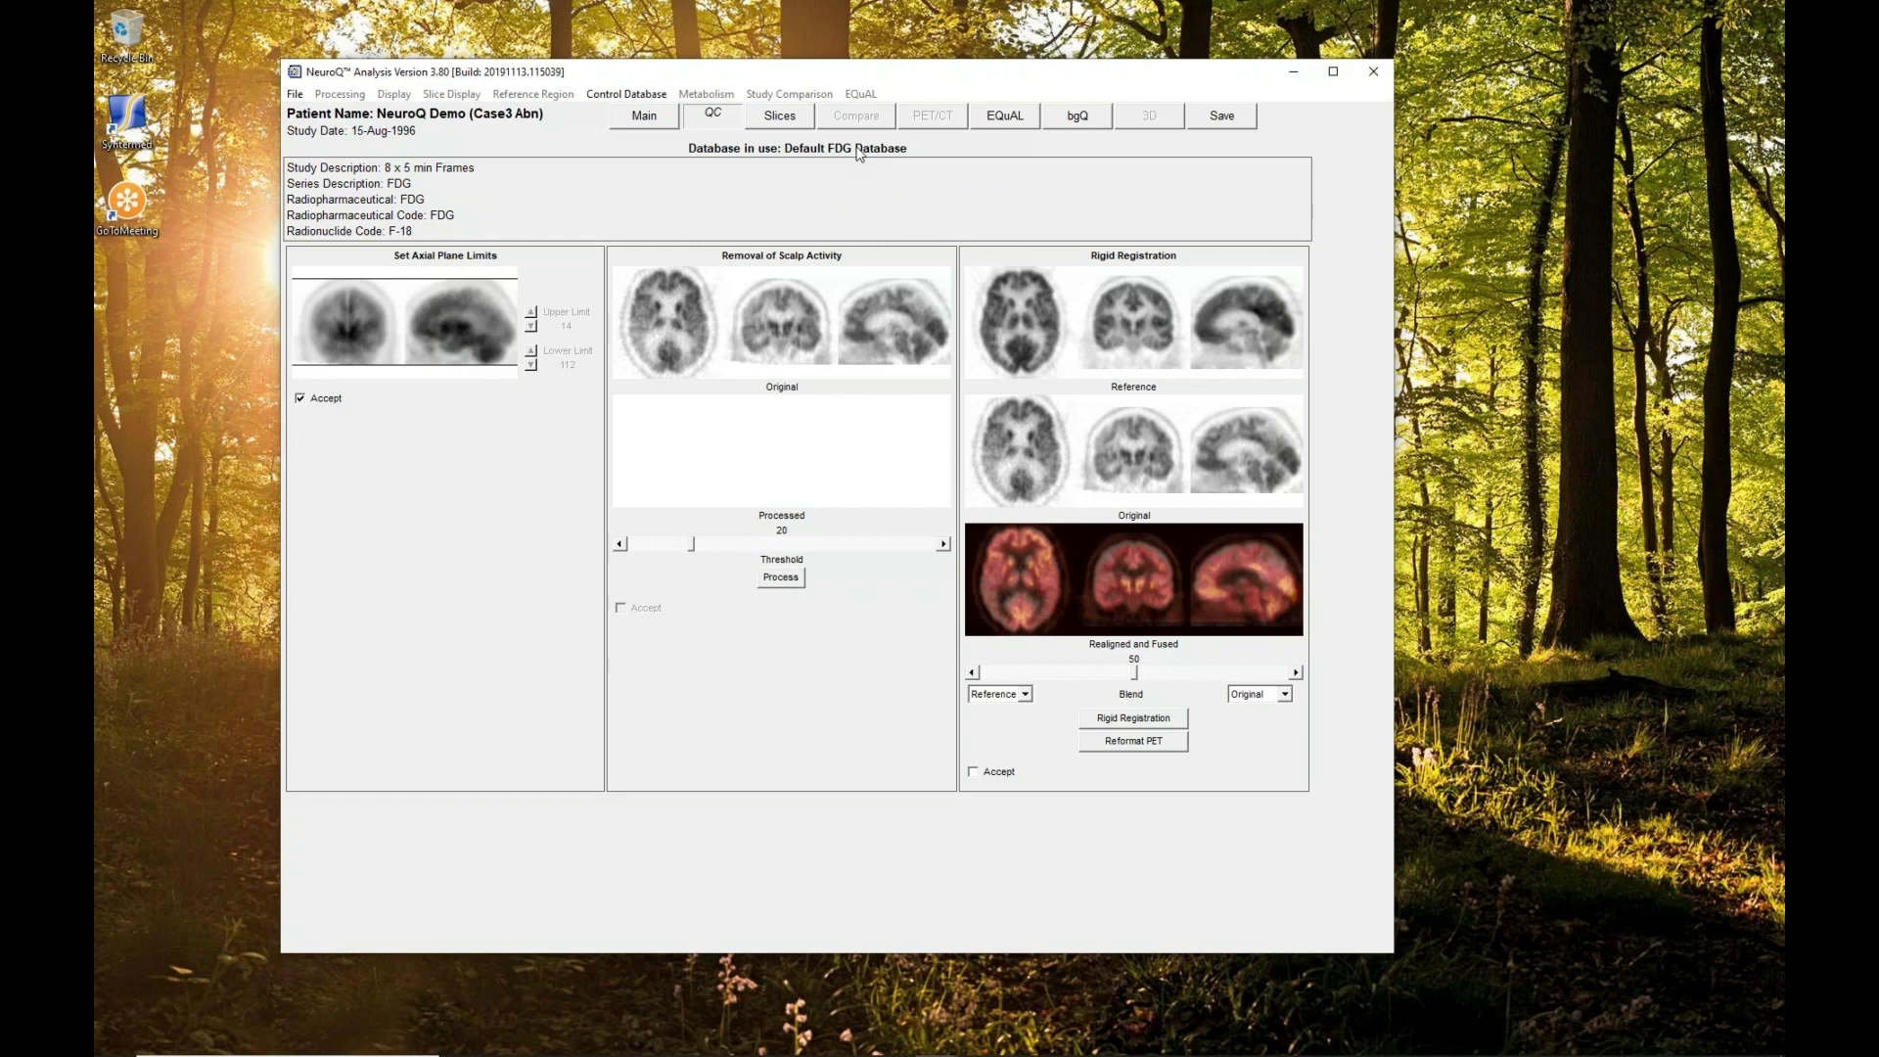
pyautogui.click(643, 95)
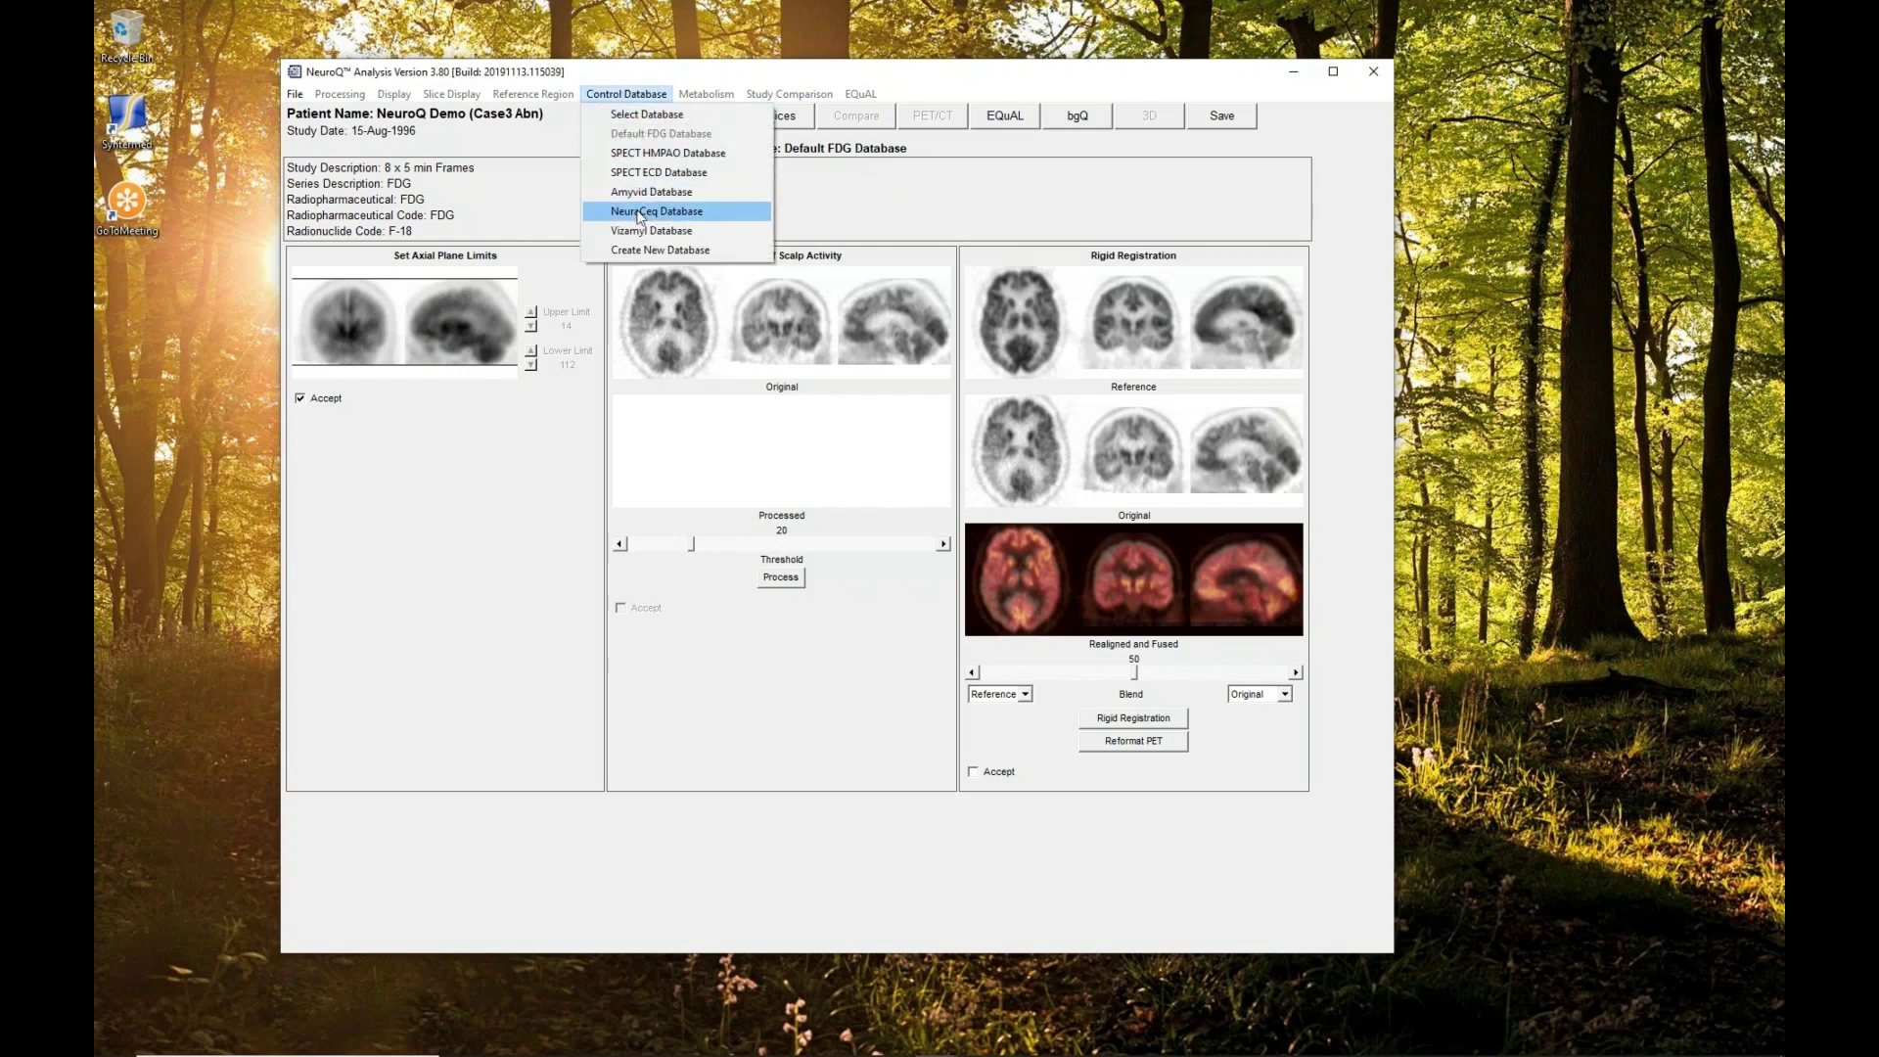
pyautogui.click(626, 154)
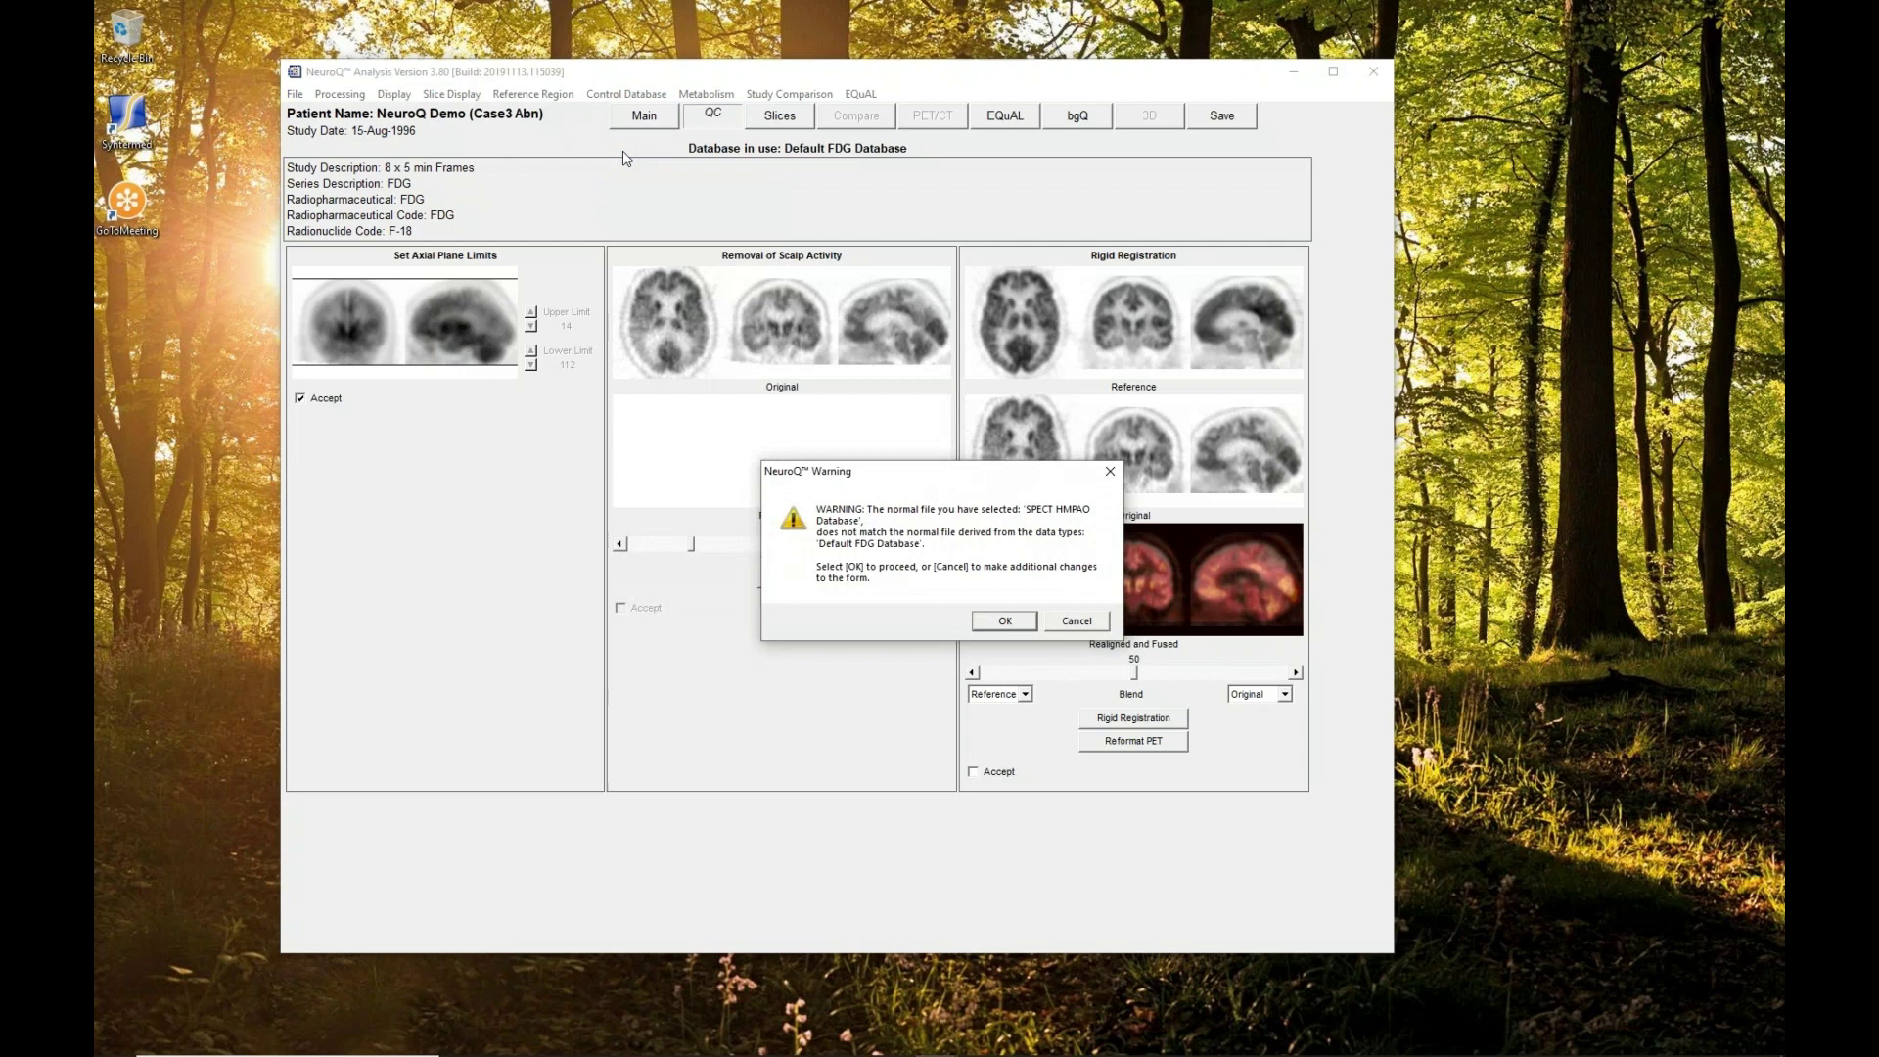
pyautogui.click(1004, 621)
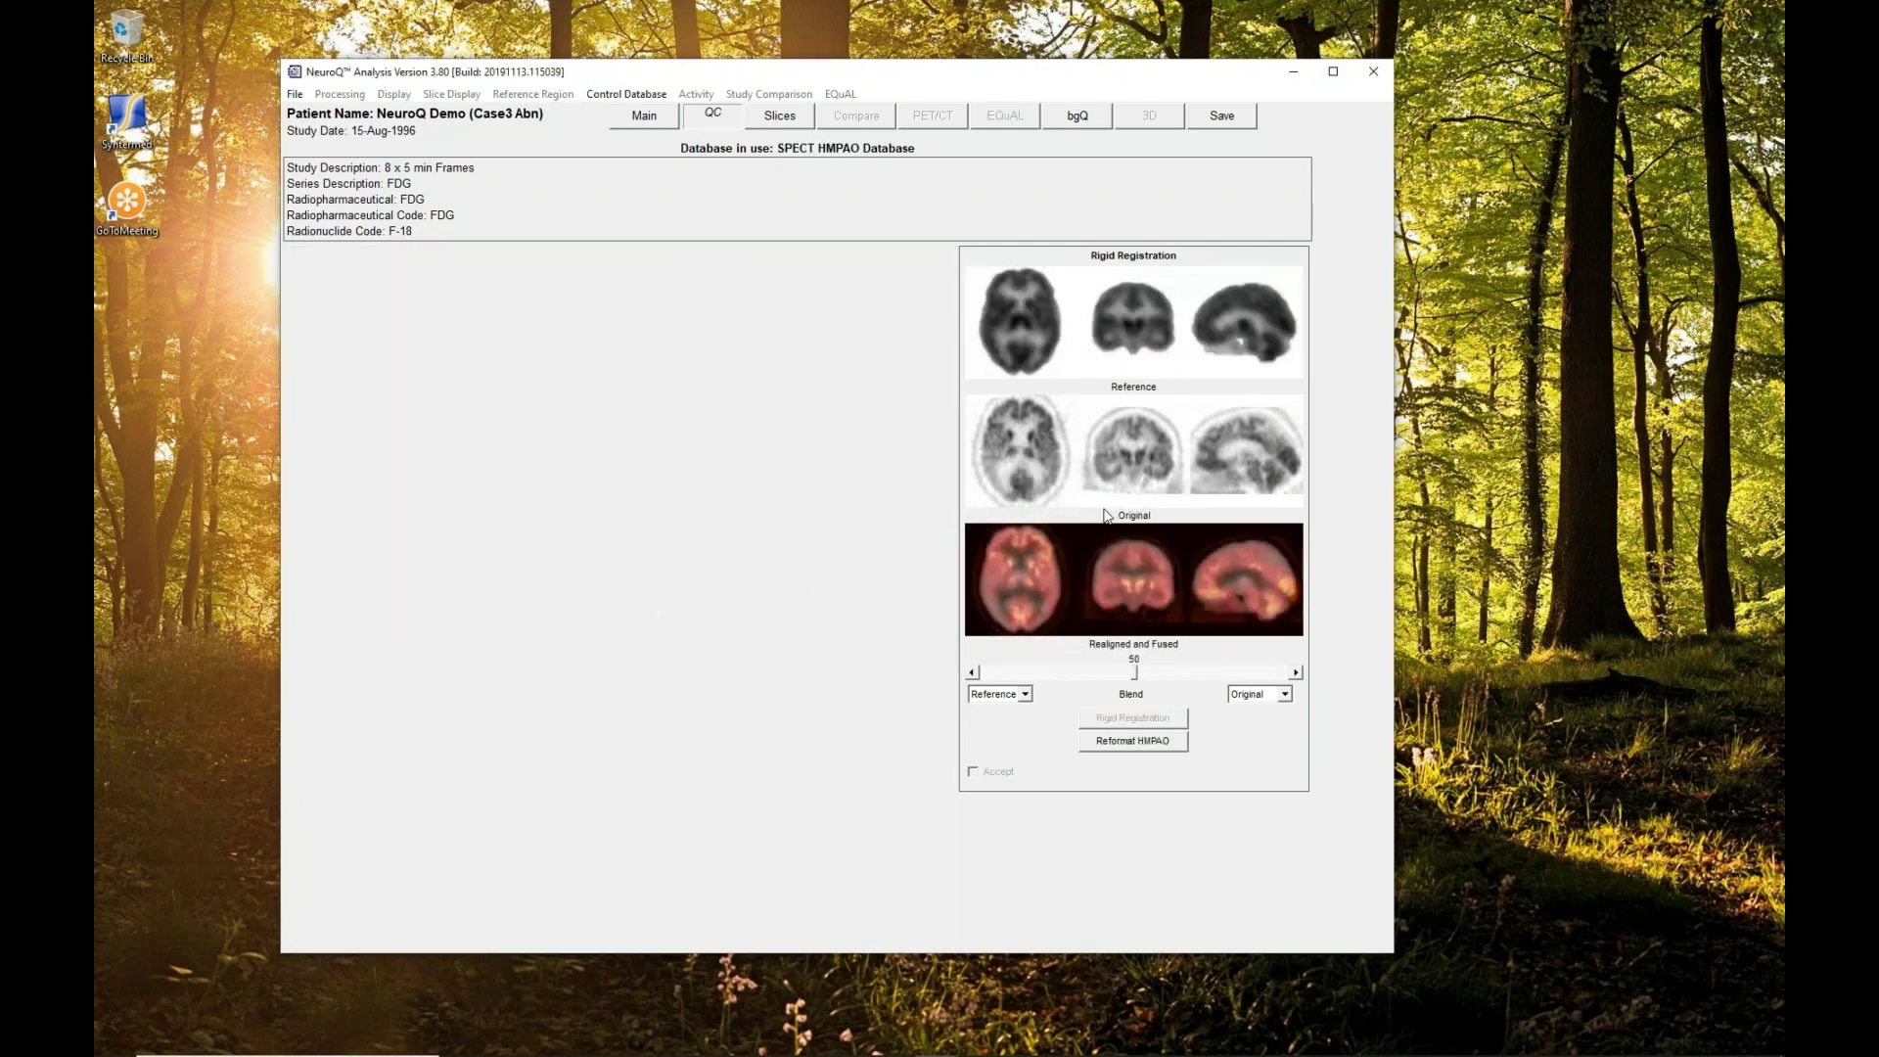
pyautogui.click(626, 100)
pyautogui.click(641, 133)
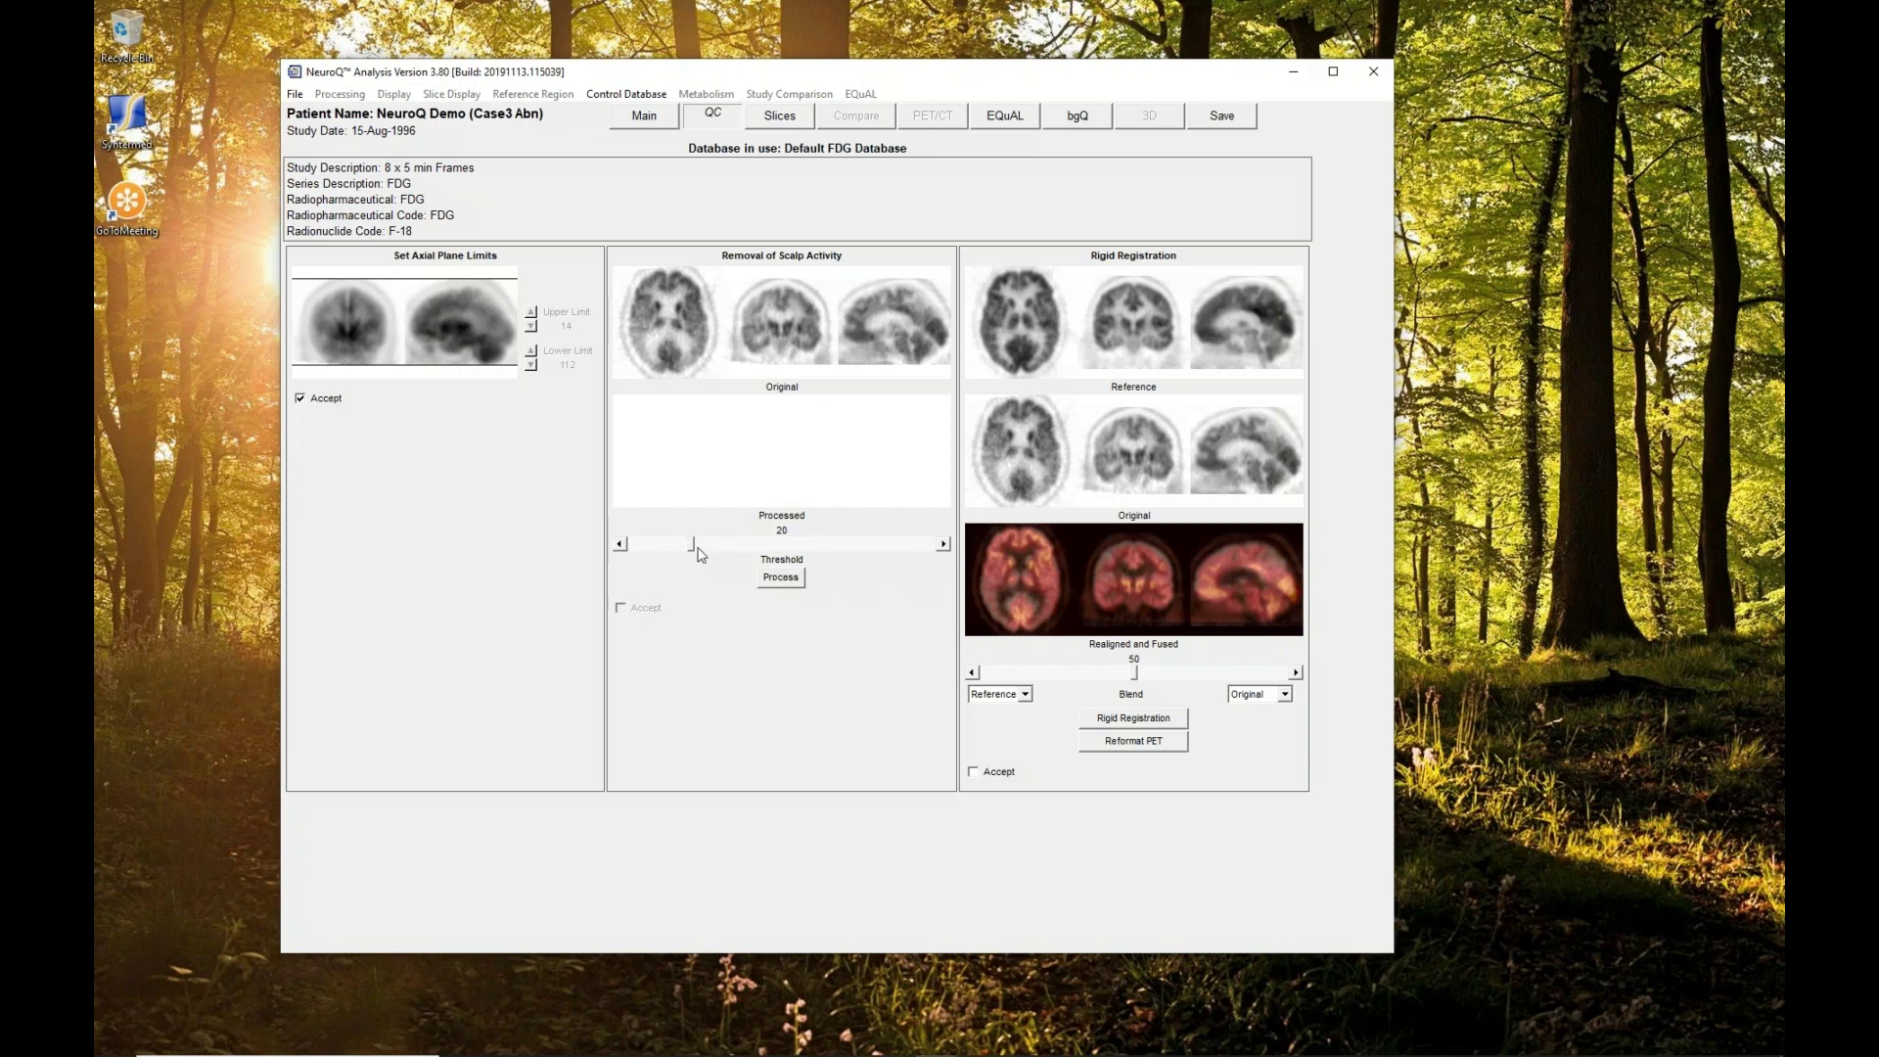
# - Process scalp removal on the brain images at threshold 20
pyautogui.click(781, 578)
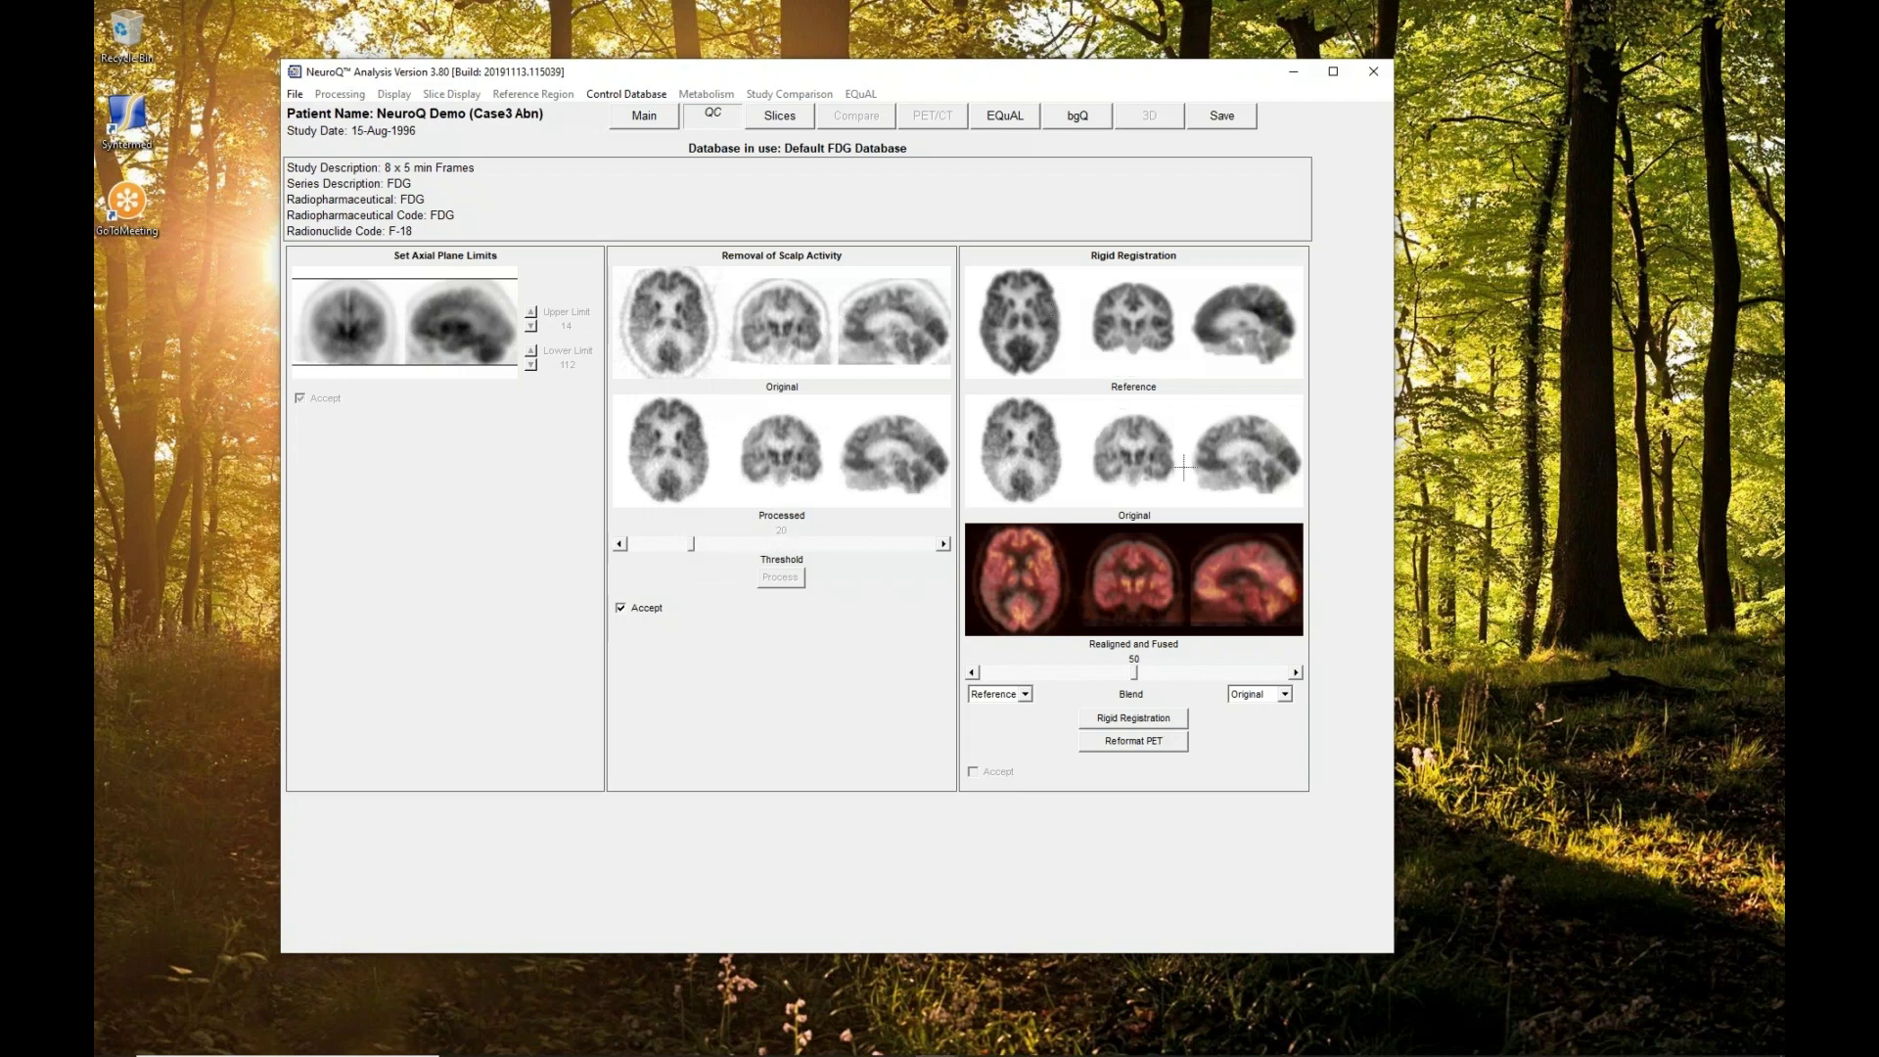
# - Run rigid registration of the patient brain against the reference images
pyautogui.click(1142, 722)
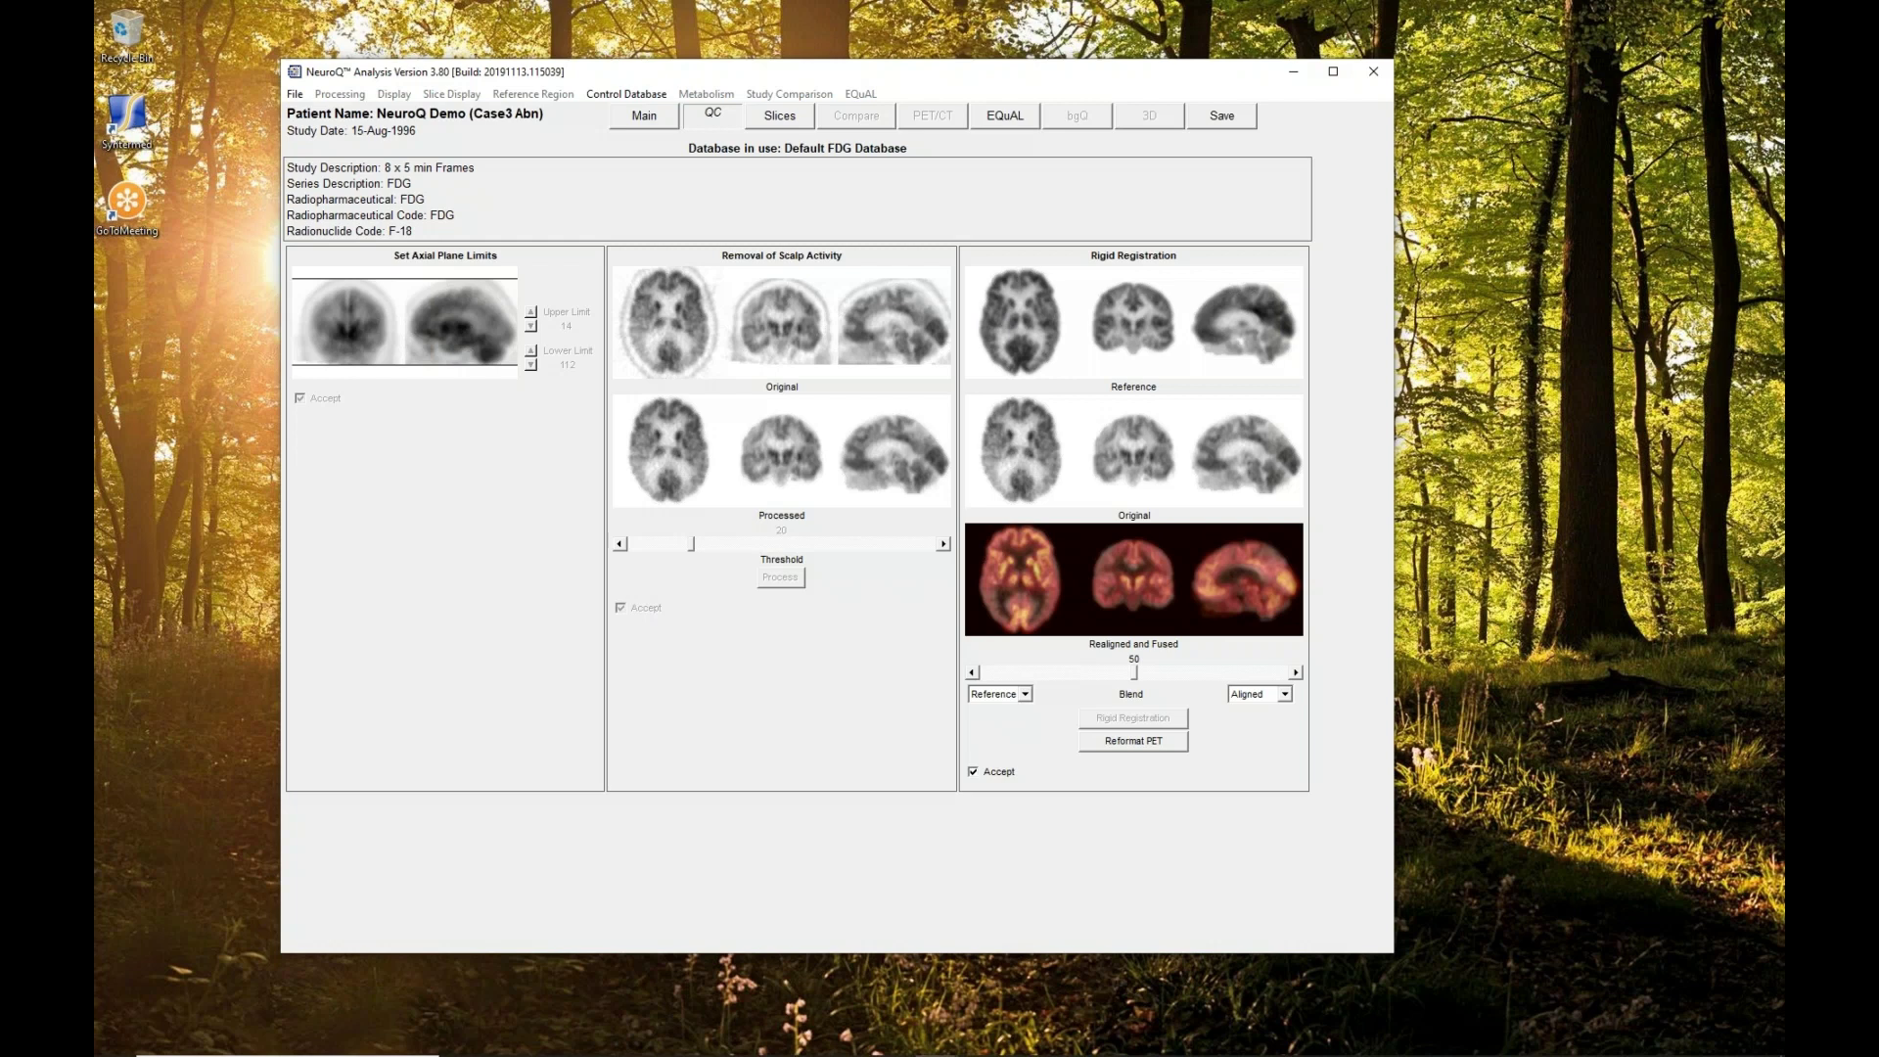
# - Reformat the PET scan to produce hypometabolism results against the Default FDG Database
pyautogui.click(1133, 742)
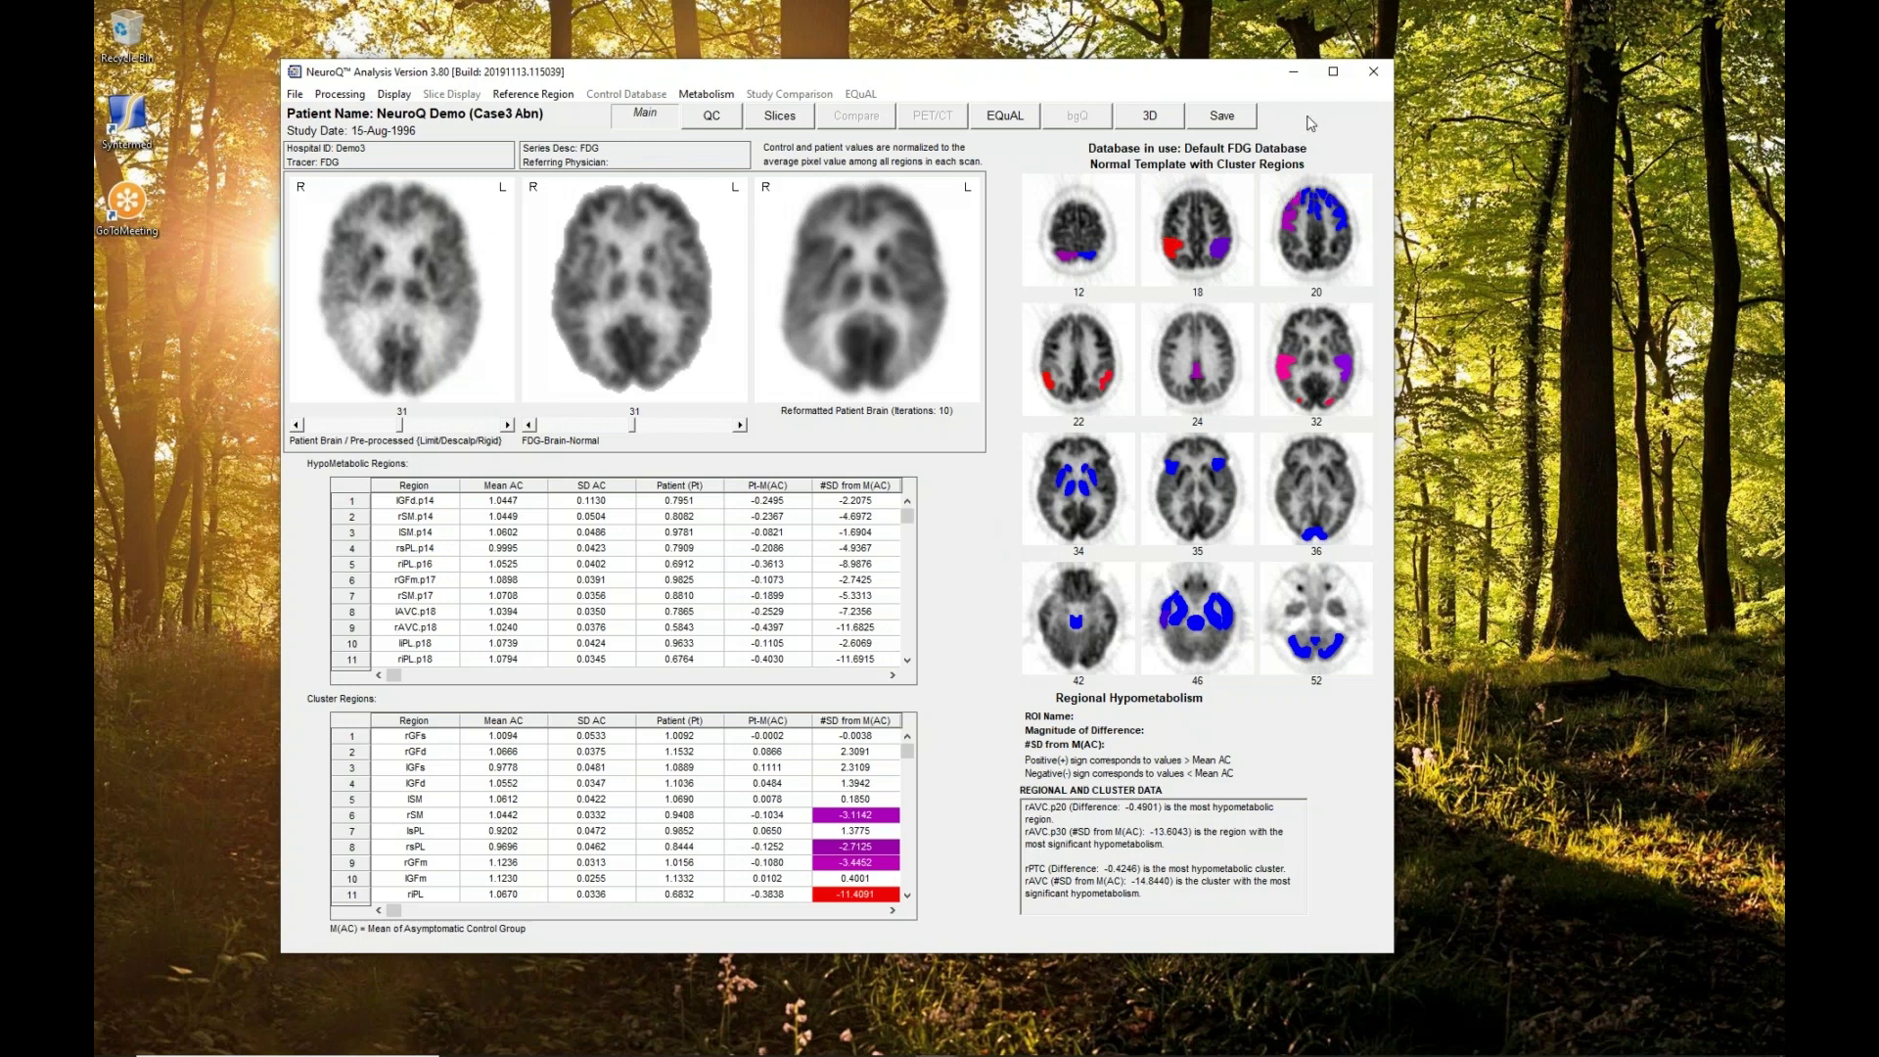
# - Exit NeuroQ, declining to save the results
pyautogui.click(1373, 71)
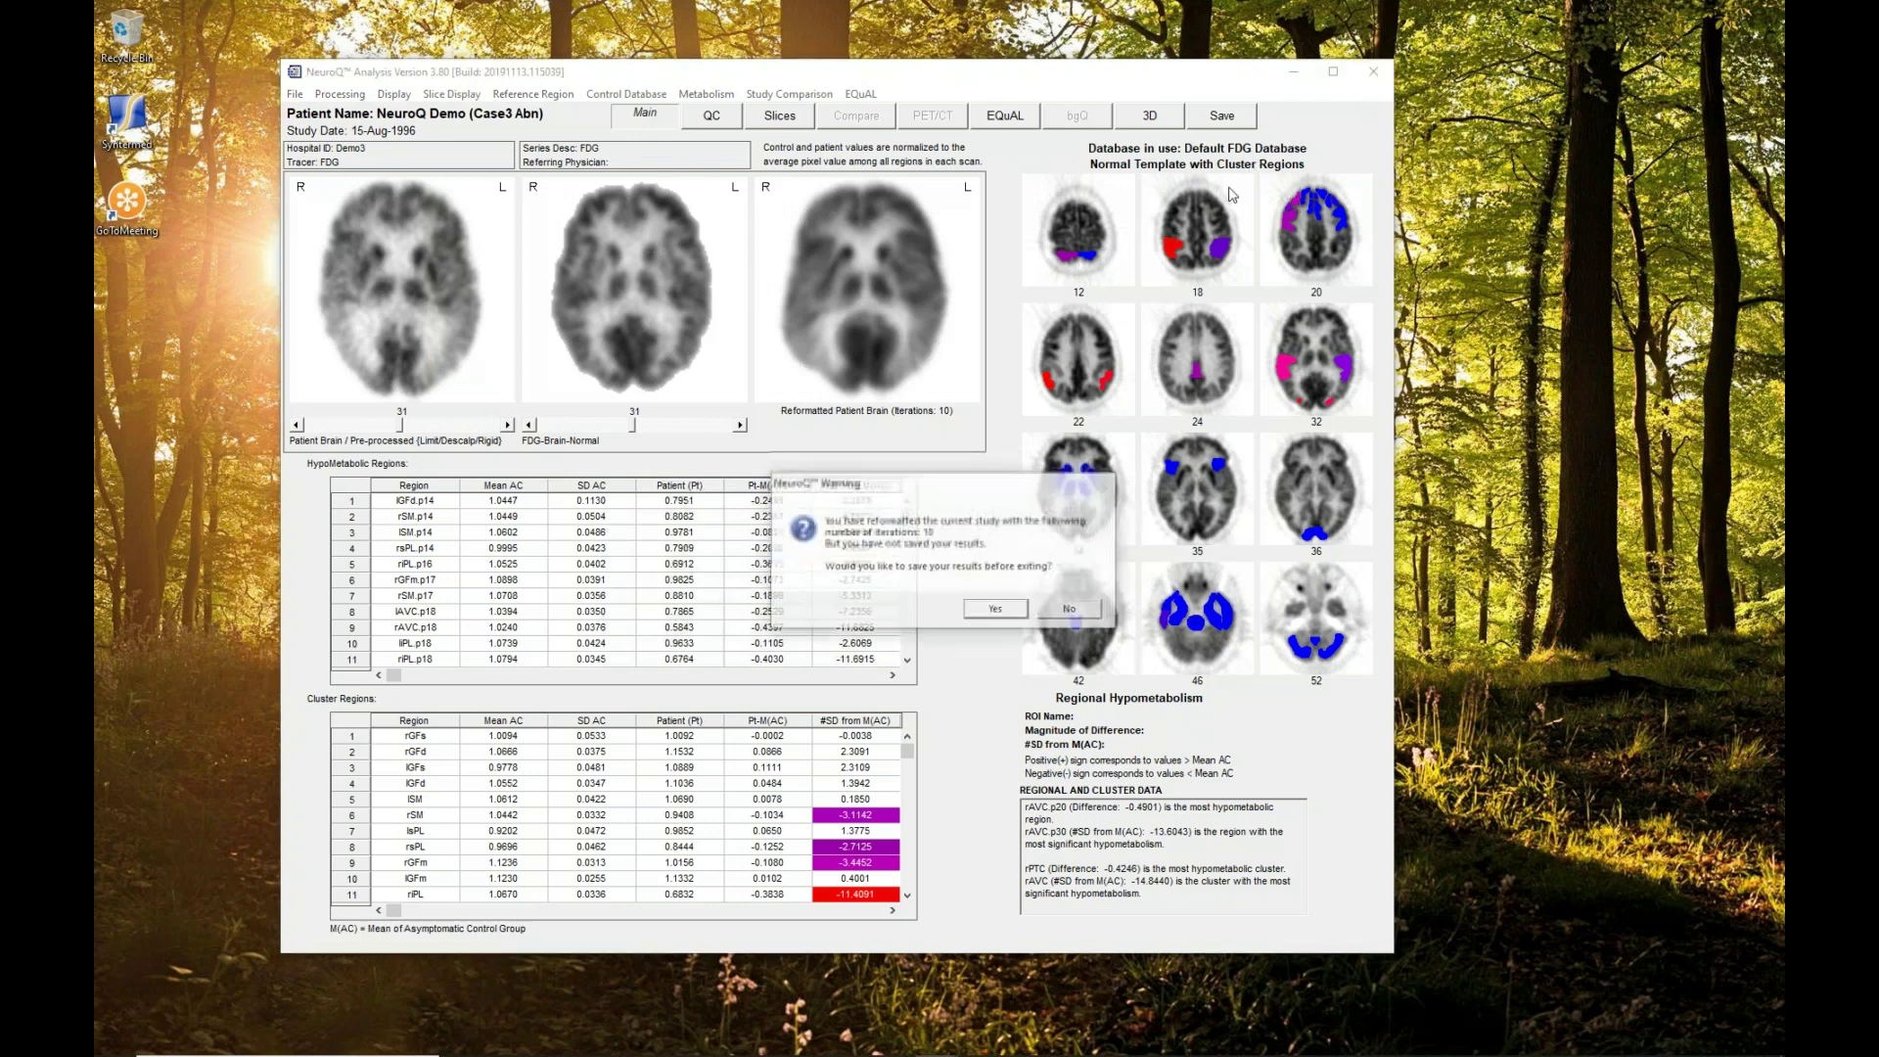
pyautogui.click(1076, 615)
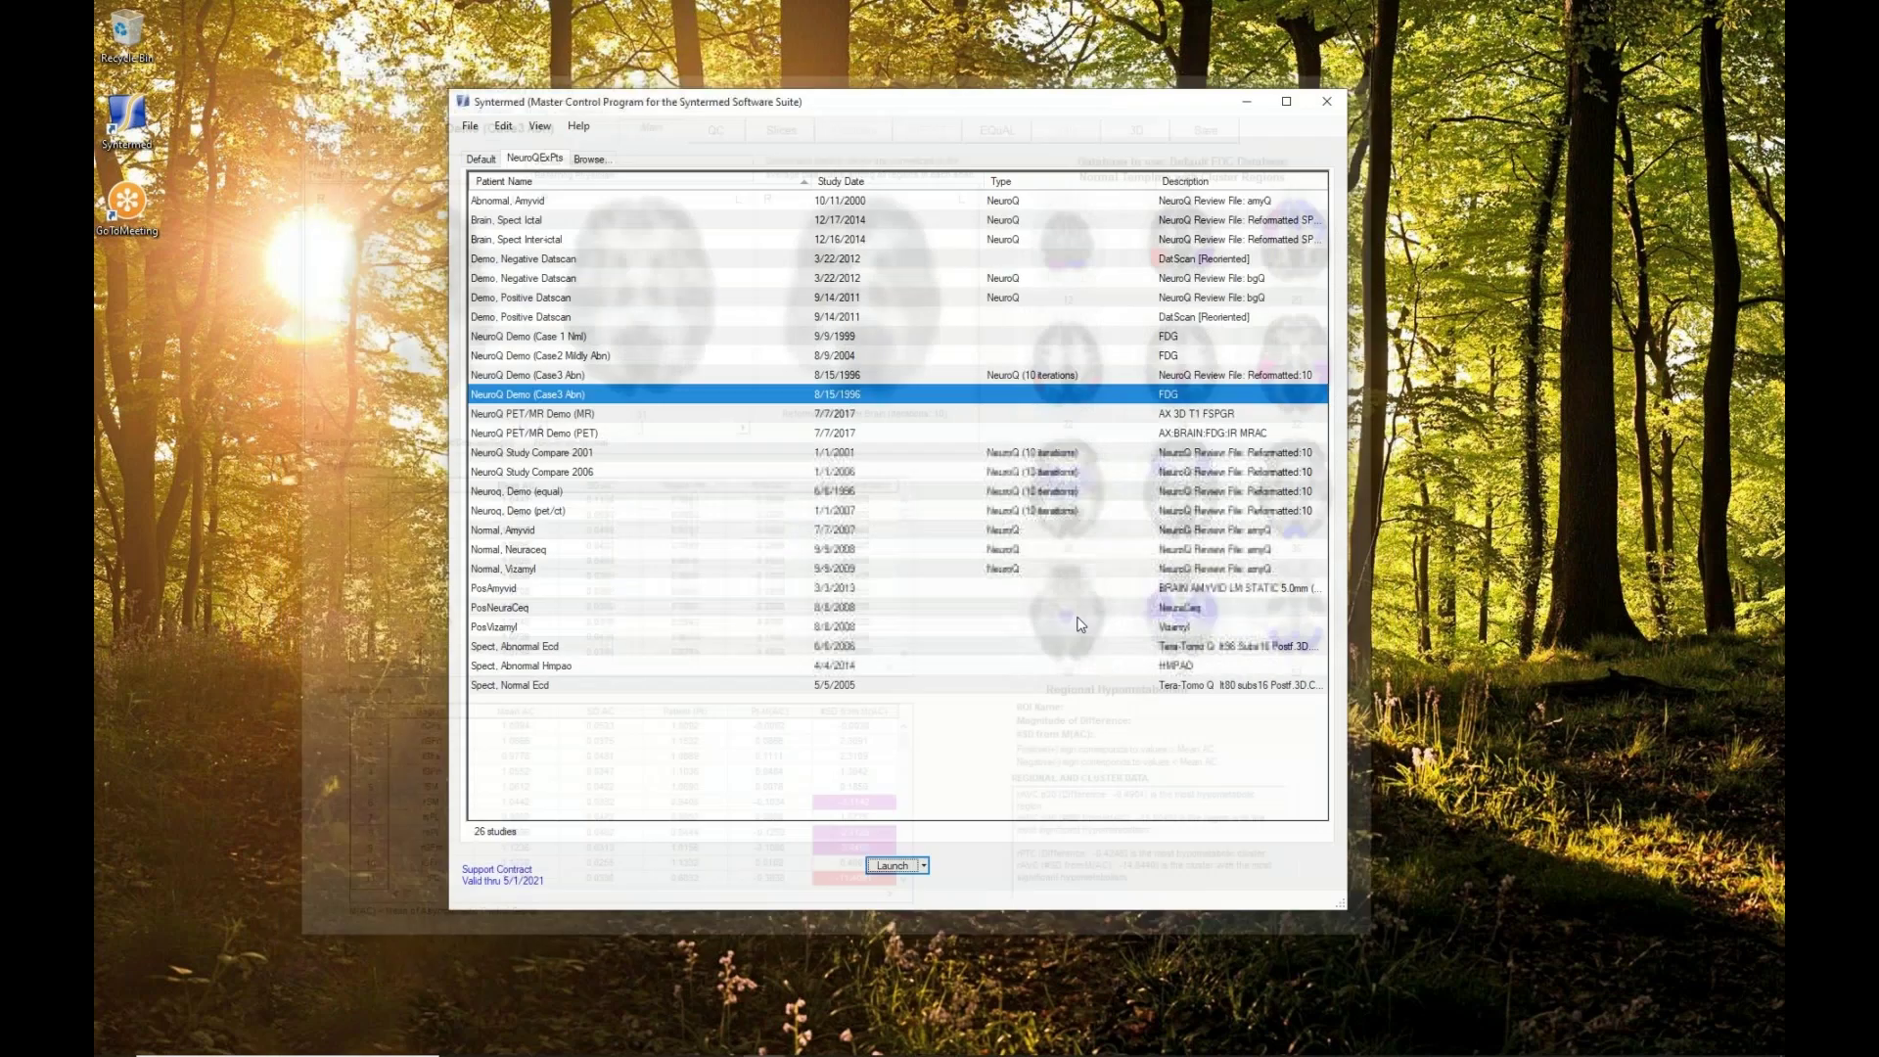